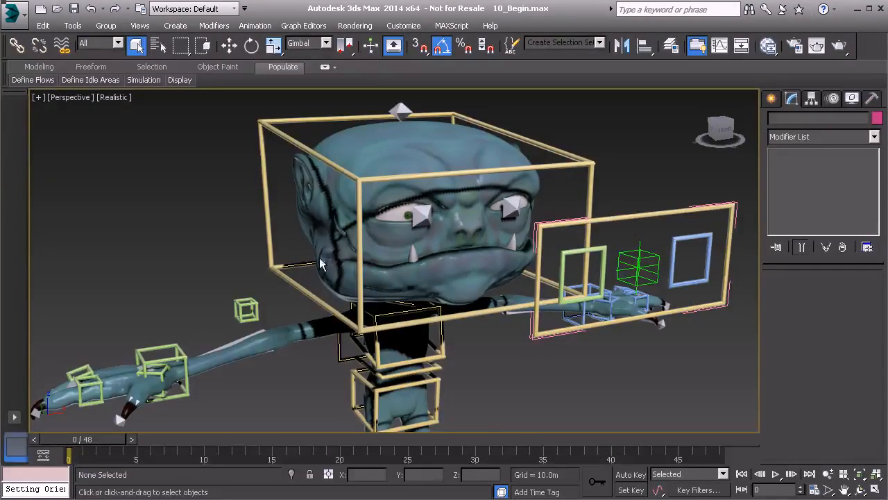
Step: Open the layer manager and unfreeze the Model layer
{"action": "middle_click_drag", "start_coordinate": [312, 258], "coordinate": [284, 250]}
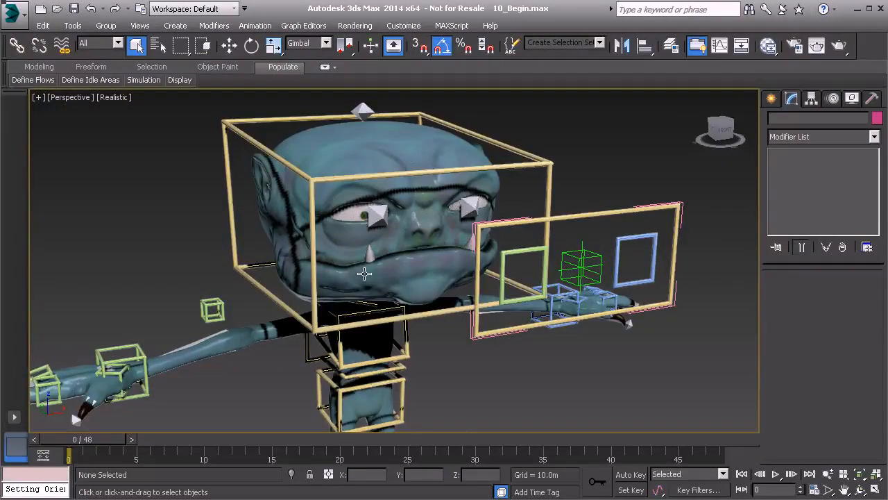
{"action": "middle_click_drag", "start_coordinate": [375, 259], "coordinate": [303, 212], "text": "alt"}
{"action": "mouse_move", "coordinate": [320, 243]}
{"action": "middle_mouse_down", "text": "alt"}
{"action": "mouse_move", "coordinate": [348, 251]}
{"action": "mouse_move", "coordinate": [323, 233]}
{"action": "middle_mouse_up", "text": "alt"}
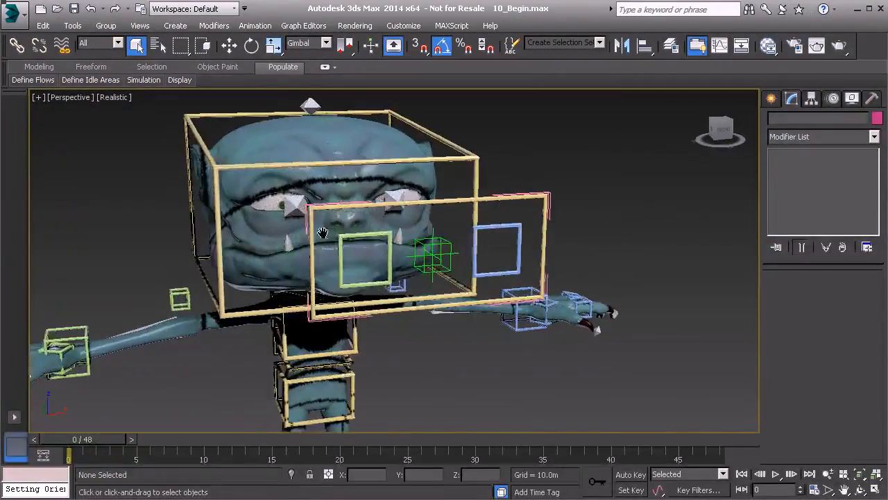
{"action": "left_click", "coordinate": [72, 26]}
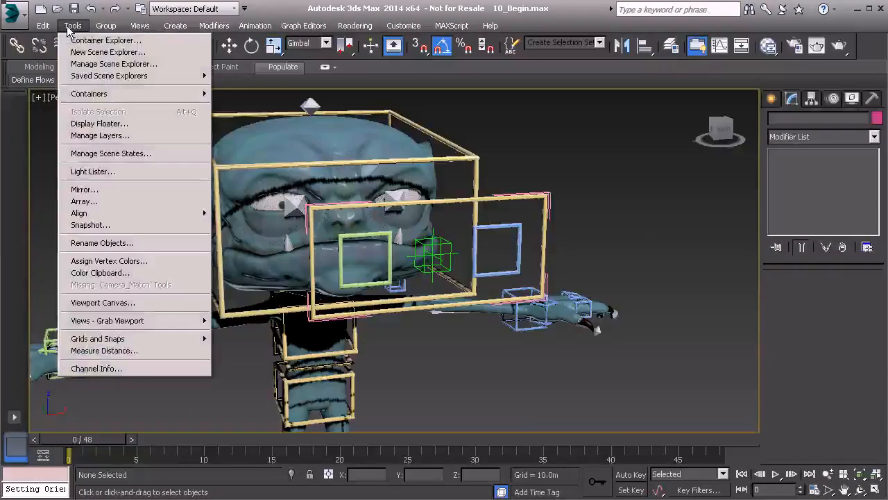
{"action": "left_click", "coordinate": [133, 137]}
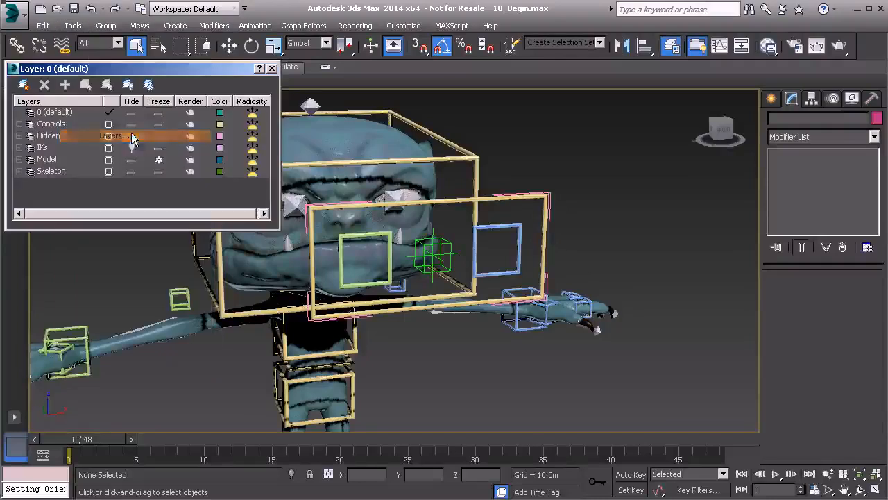
{"action": "left_click", "coordinate": [159, 161]}
Step: Set the Smoothing attribute of the triangular global control under the imp's feet to 0
{"action": "middle_click_drag", "start_coordinate": [353, 245], "coordinate": [465, 238]}
{"action": "left_click", "coordinate": [424, 229]}
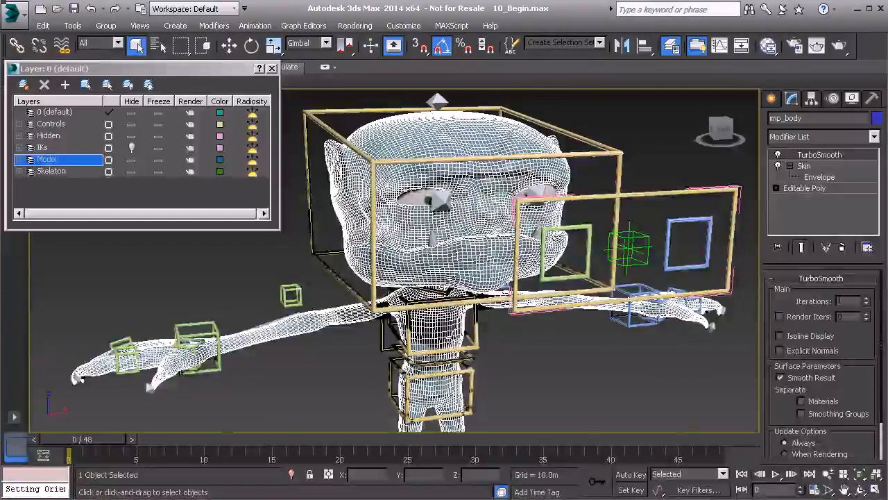
{"action": "middle_click_drag", "start_coordinate": [460, 305], "coordinate": [446, 208]}
{"action": "scroll", "coordinate": [451, 220], "scroll_direction": "down", "scroll_amount": 4}
{"action": "left_click", "coordinate": [472, 352]}
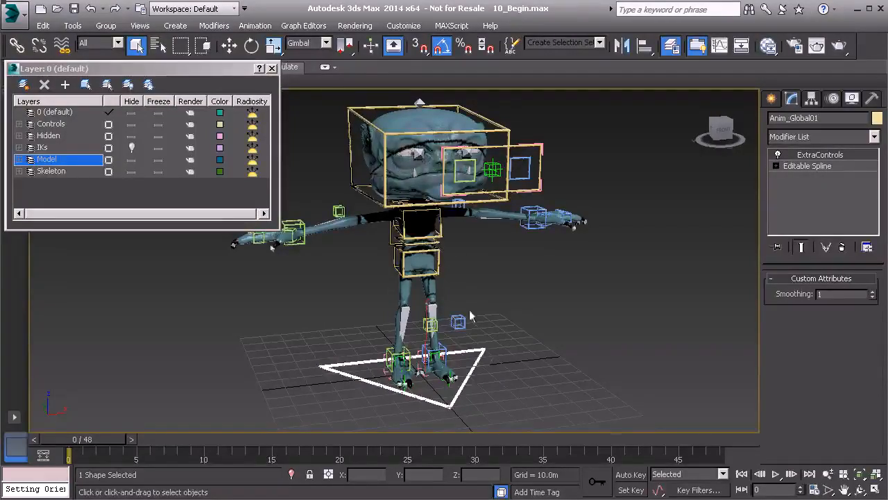
{"action": "double_click", "coordinate": [823, 293]}
{"action": "type", "text": "0"}
{"action": "key", "text": "Return"}
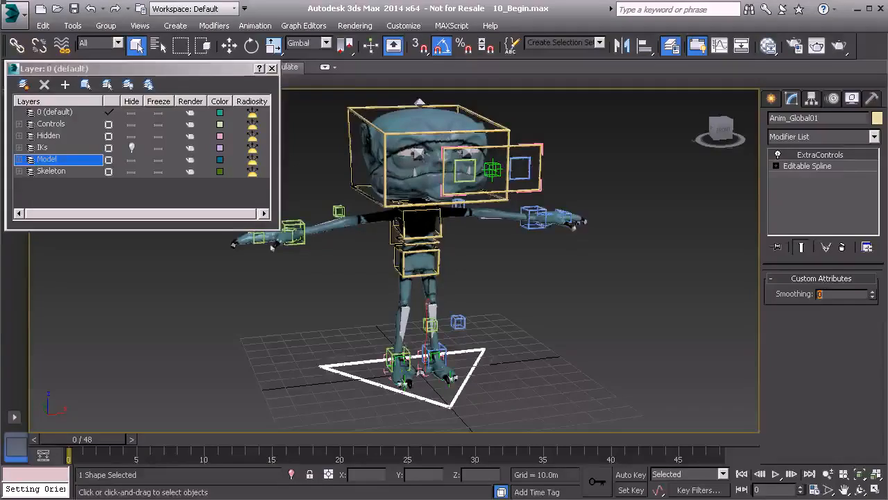
Step: Clone the imp's body mesh as a copy named Mrp_imp_body01 and move it about 119 m along X
{"action": "middle_click_drag", "start_coordinate": [558, 302], "coordinate": [564, 382]}
{"action": "left_click", "coordinate": [439, 211]}
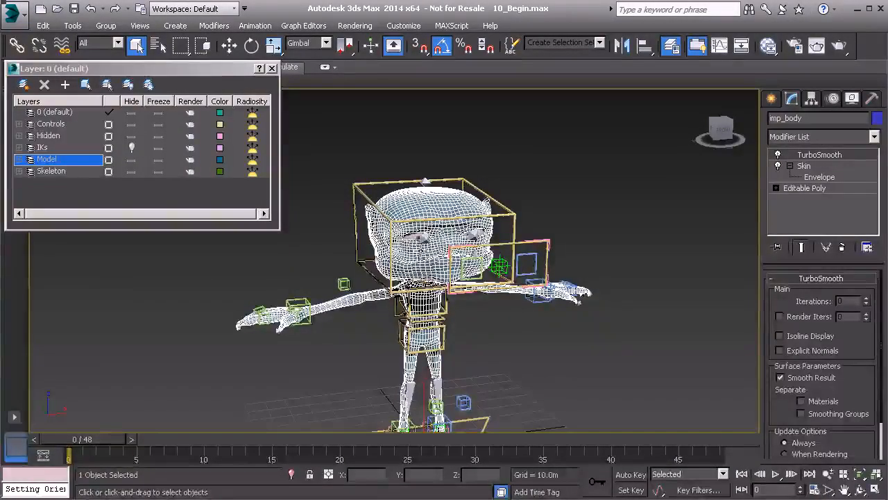
{"action": "mouse_move", "coordinate": [425, 253]}
{"action": "middle_mouse_down", "text": "alt"}
{"action": "mouse_move", "coordinate": [440, 264]}
{"action": "mouse_move", "coordinate": [436, 253]}
{"action": "mouse_move", "coordinate": [425, 260]}
{"action": "middle_mouse_up", "text": "alt"}
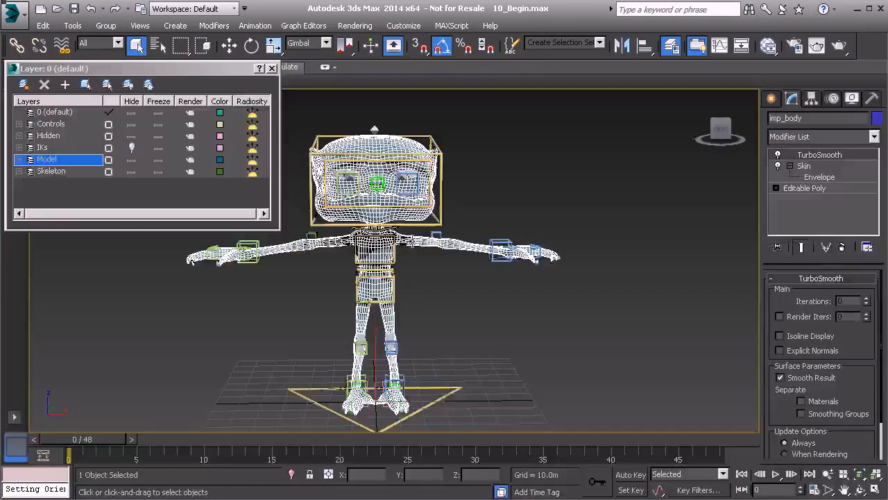
{"action": "key", "text": "ctrl+v"}
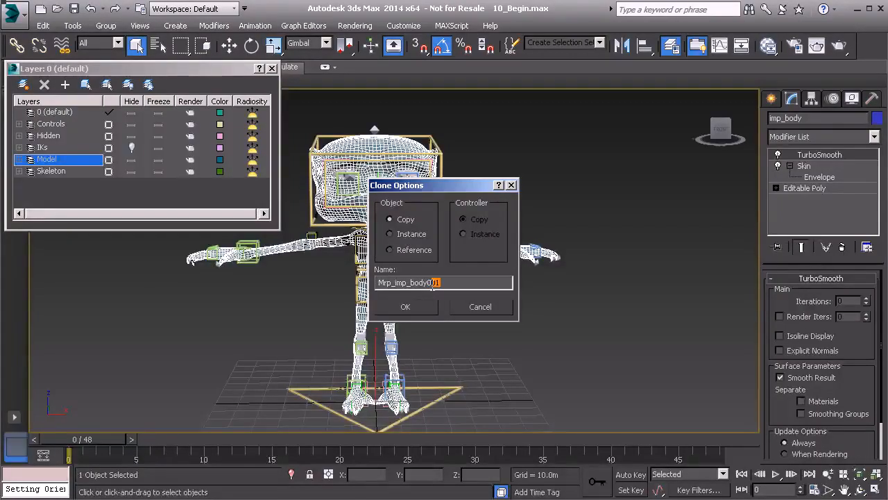
{"action": "left_click", "coordinate": [406, 307]}
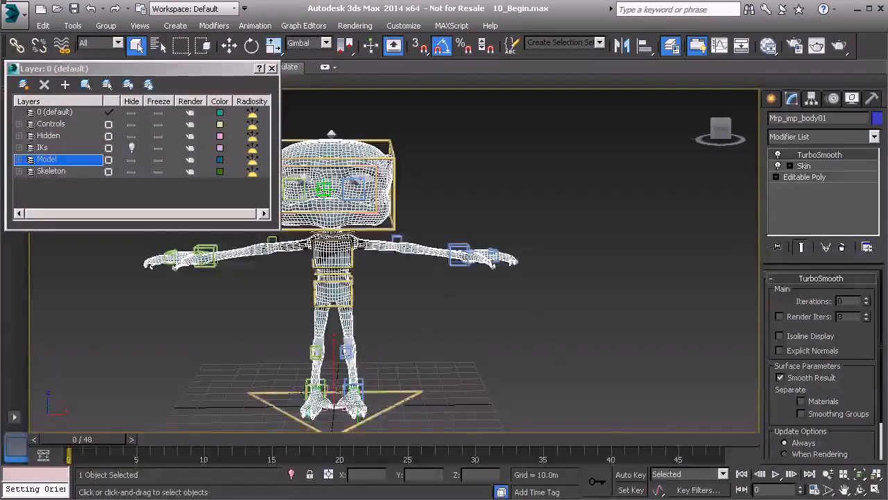
{"action": "key", "text": "w"}
{"action": "left_click_drag", "start_coordinate": [385, 404], "coordinate": [654, 394]}
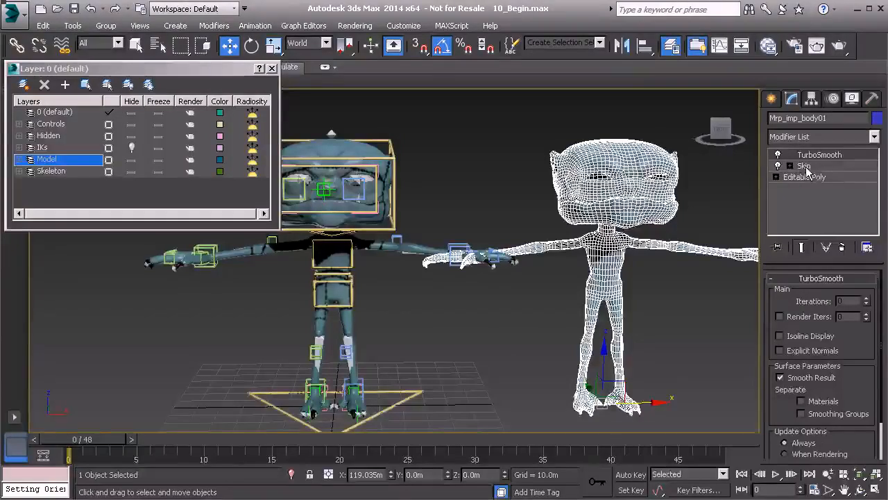
Step: Try moving the imp's left arm control to test the copy's link to the rig, and undo the move
{"action": "left_click", "coordinate": [459, 251]}
{"action": "left_click_drag", "start_coordinate": [459, 251], "coordinate": [445, 265]}
{"action": "key", "text": "ctrl+z"}
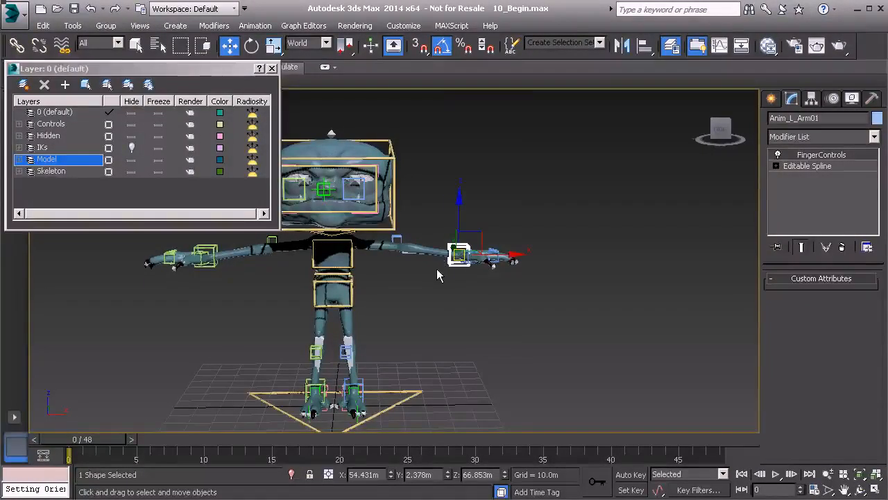
Step: Delete the TurboSmooth and Skin modifiers from Mrp_imp_body01 and move the copy about 58 m further along X
{"action": "left_click", "coordinate": [347, 317]}
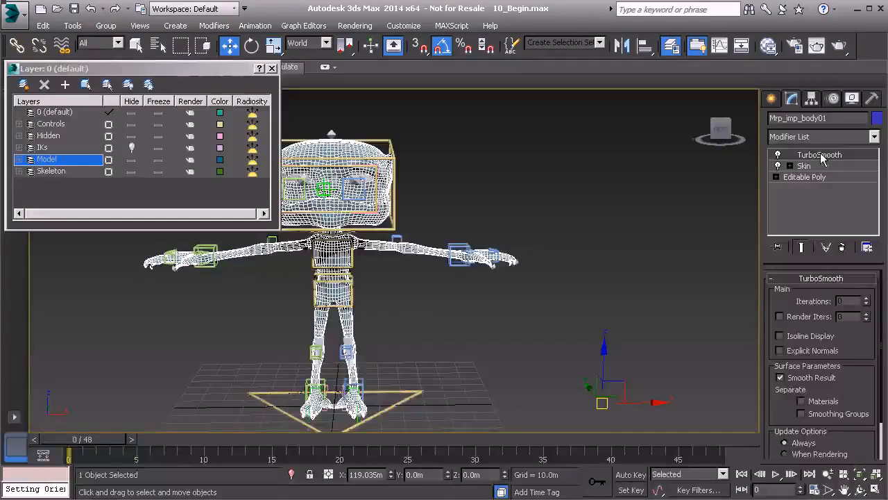
{"action": "left_click", "coordinate": [842, 247]}
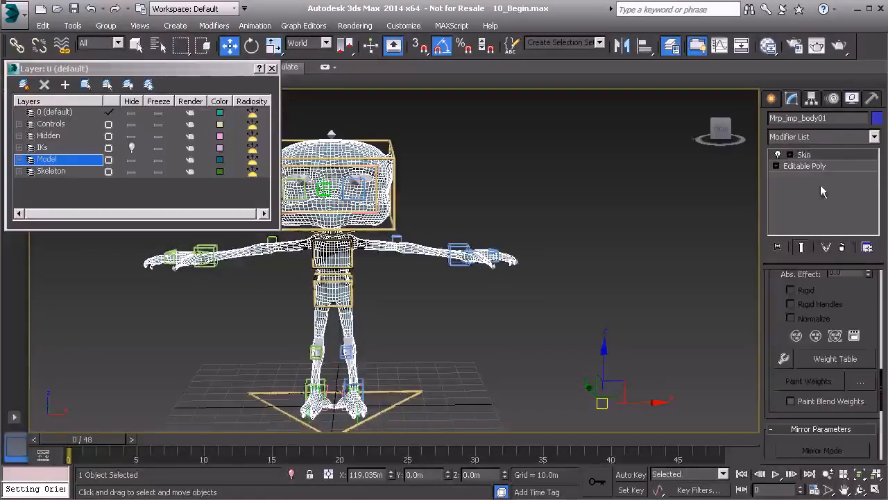
{"action": "left_click", "coordinate": [843, 248]}
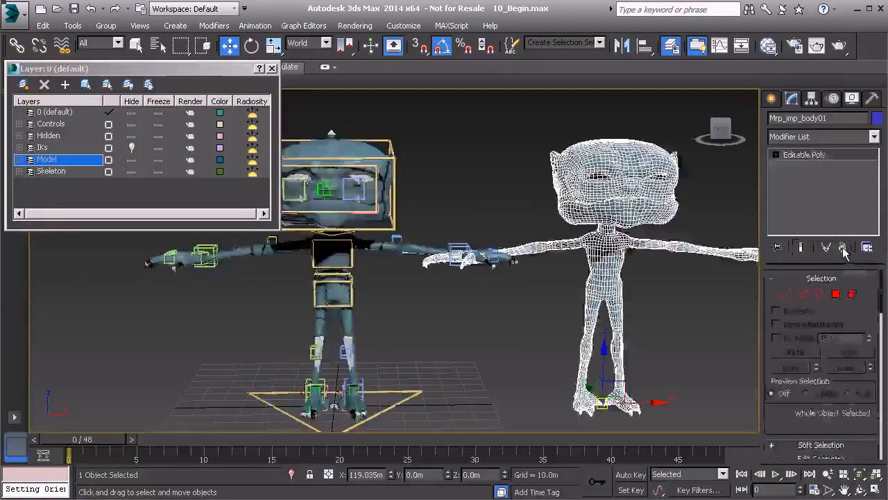
{"action": "middle_click_drag", "start_coordinate": [550, 280], "coordinate": [484, 247]}
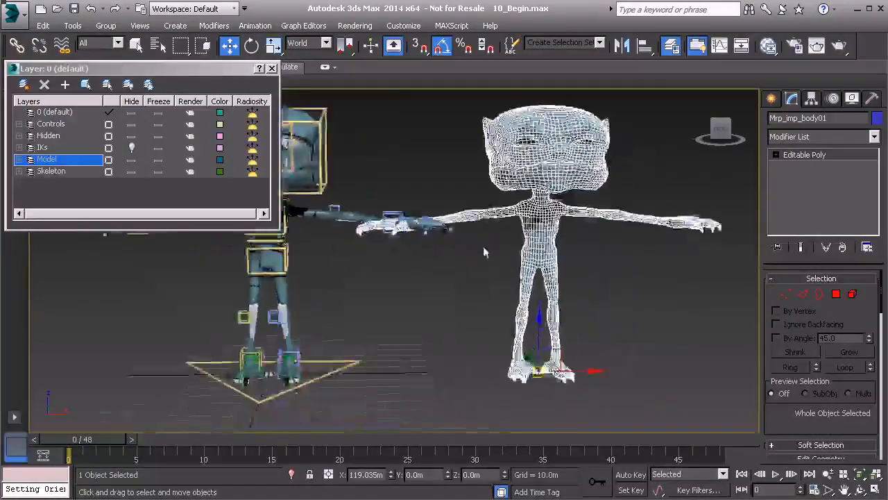
{"action": "left_click_drag", "start_coordinate": [594, 370], "coordinate": [723, 381]}
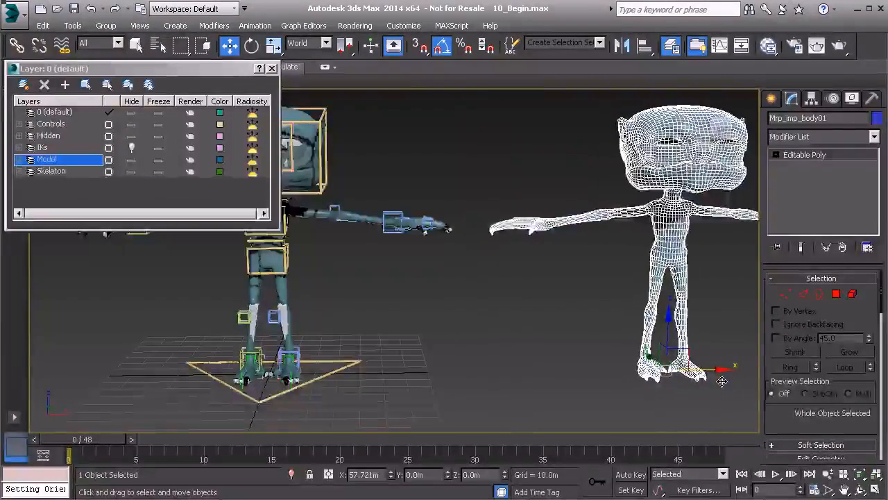
Step: Enter vertex editing on Mrp_imp_body01 and select one vertex at each corner of the mouth
{"action": "scroll", "coordinate": [534, 259], "scroll_direction": "up", "scroll_amount": 5}
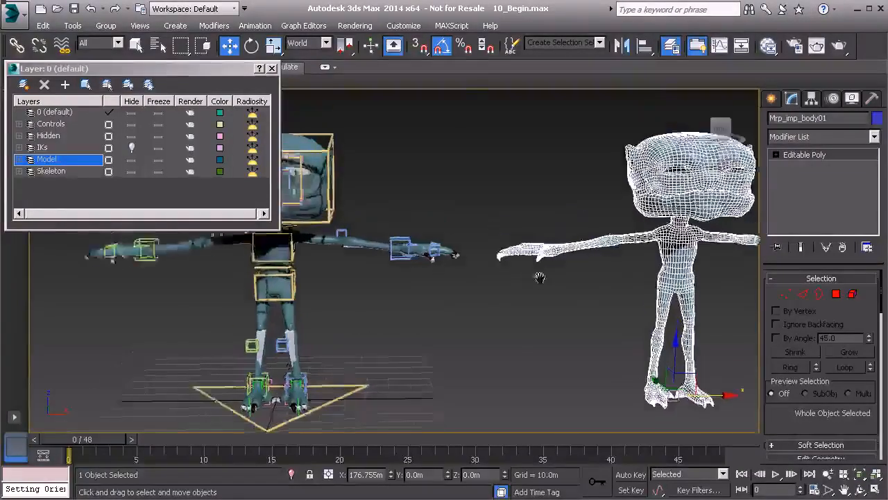
{"action": "left_click", "coordinate": [601, 282]}
{"action": "middle_click_drag", "start_coordinate": [599, 276], "coordinate": [508, 290], "text": "alt"}
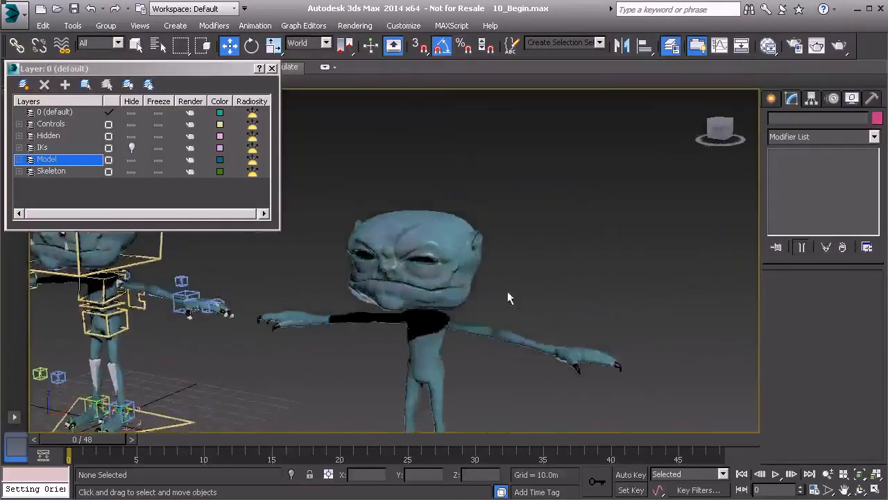
{"action": "left_click", "coordinate": [518, 310]}
{"action": "scroll", "coordinate": [518, 312], "scroll_direction": "up", "scroll_amount": 4}
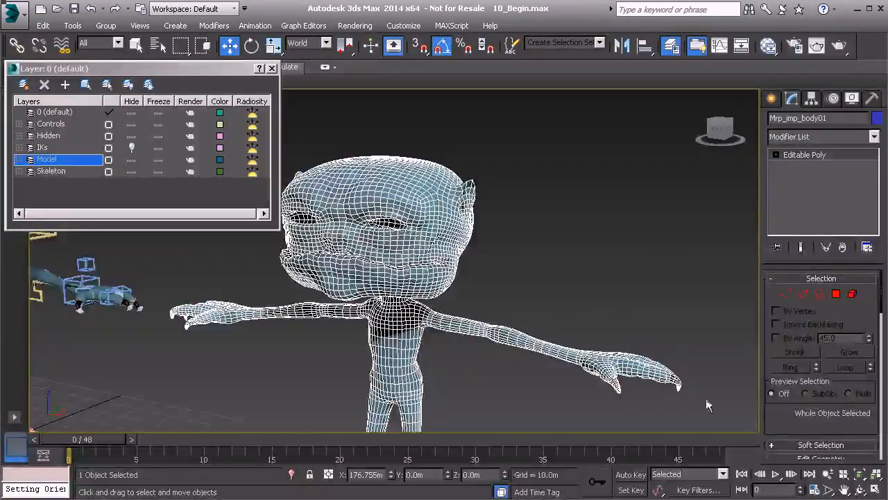
{"action": "scroll", "coordinate": [461, 222], "scroll_direction": "up", "scroll_amount": 5}
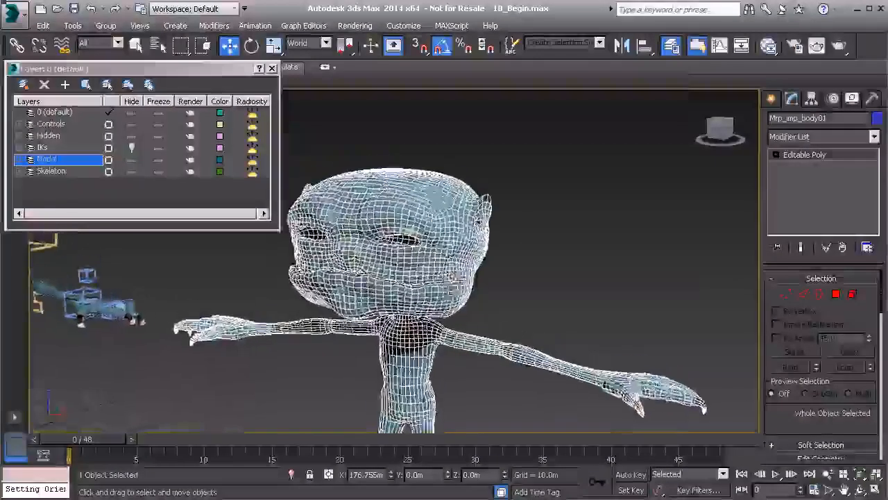
{"action": "left_click", "coordinate": [775, 155]}
{"action": "left_click", "coordinate": [800, 167]}
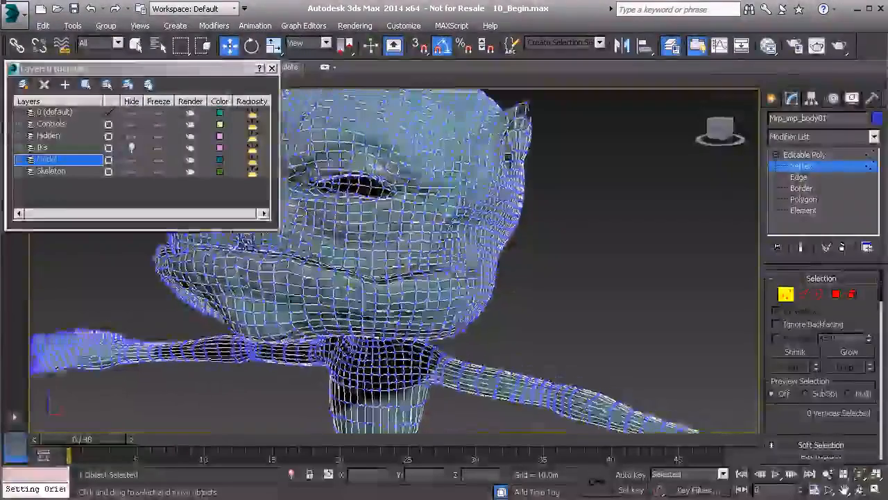
{"action": "scroll", "coordinate": [479, 257], "scroll_direction": "up", "scroll_amount": 3}
{"action": "left_click", "coordinate": [479, 262]}
{"action": "middle_click_drag", "start_coordinate": [476, 262], "coordinate": [476, 312], "text": "alt"}
{"action": "left_click", "coordinate": [405, 323], "text": "ctrl"}
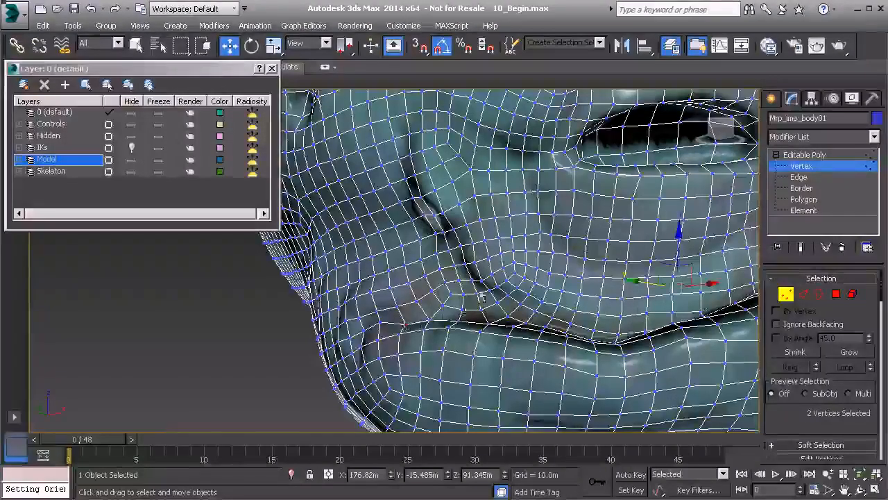
Step: Turn on soft selection for the mouth-corner vertices
{"action": "scroll", "coordinate": [481, 295], "scroll_direction": "down", "scroll_amount": 5}
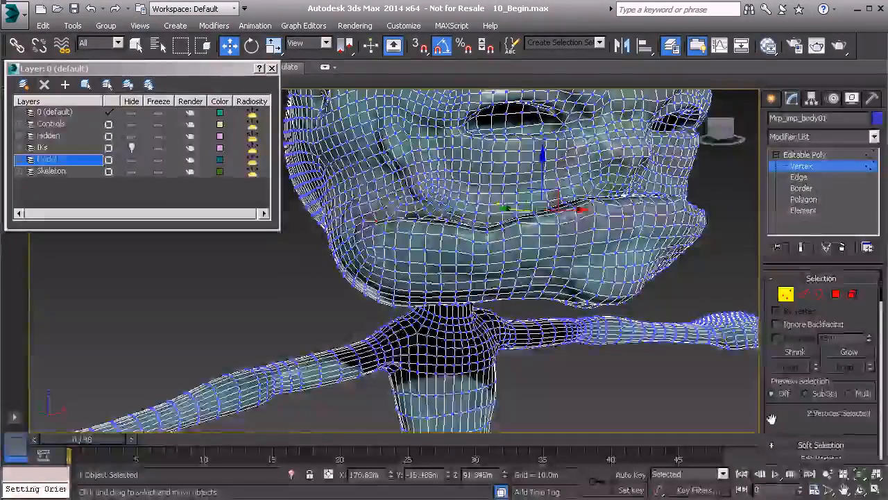
{"action": "left_click_drag", "start_coordinate": [771, 419], "coordinate": [774, 339]}
{"action": "left_click", "coordinate": [798, 367]}
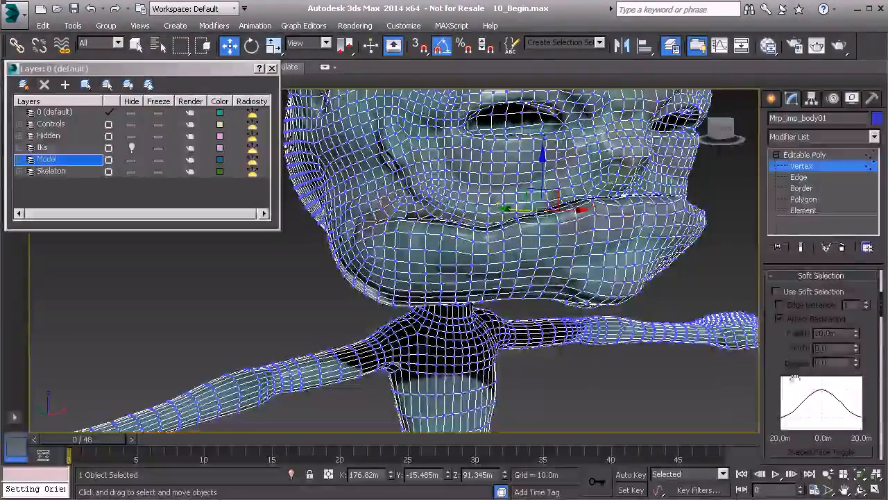
{"action": "left_click", "coordinate": [776, 291]}
Step: Raise the softly selected mouth corners to shape a smile, leave vertex editing and deselect the copy
{"action": "middle_click_drag", "start_coordinate": [555, 277], "coordinate": [611, 285], "text": "alt"}
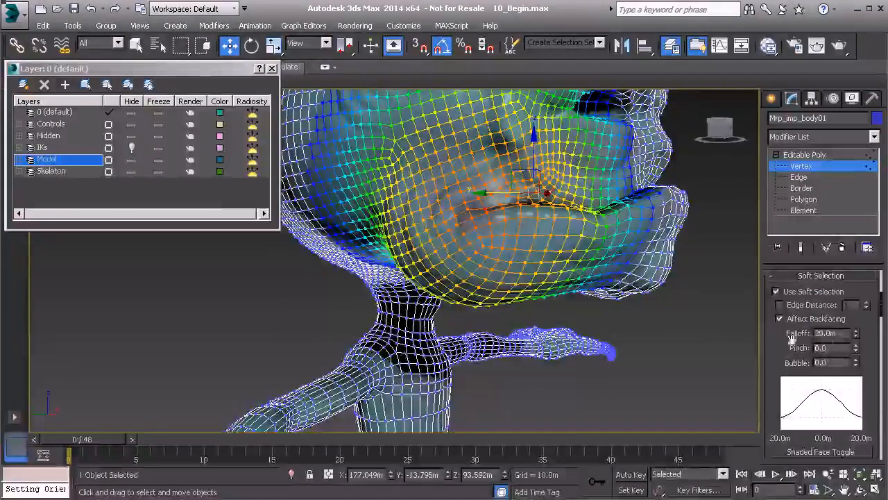
{"action": "middle_click_drag", "start_coordinate": [534, 172], "coordinate": [539, 272]}
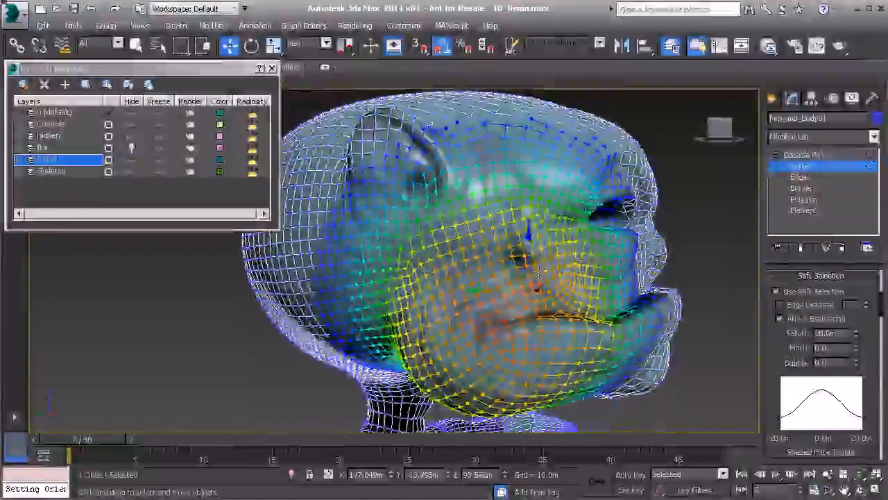
{"action": "left_click_drag", "start_coordinate": [515, 273], "coordinate": [543, 236]}
{"action": "key", "text": "e"}
{"action": "middle_click_drag", "start_coordinate": [543, 238], "coordinate": [438, 258], "text": "alt"}
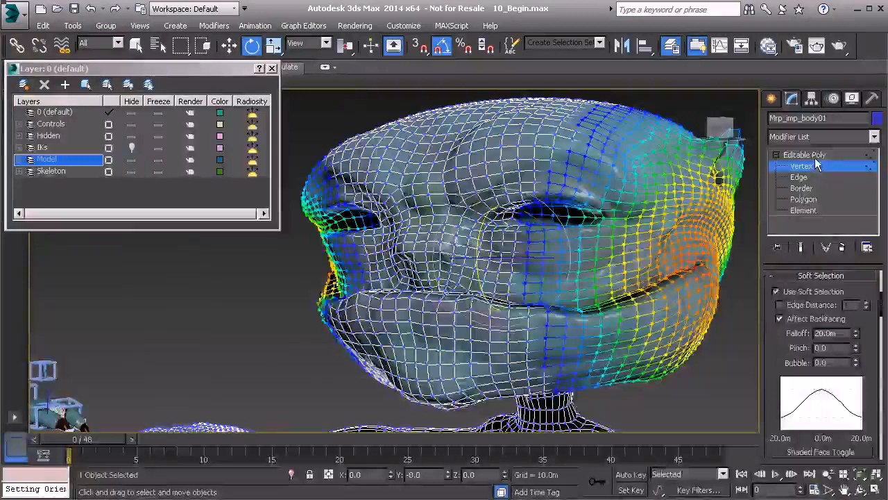
{"action": "left_click", "coordinate": [807, 155]}
{"action": "left_click", "coordinate": [678, 399]}
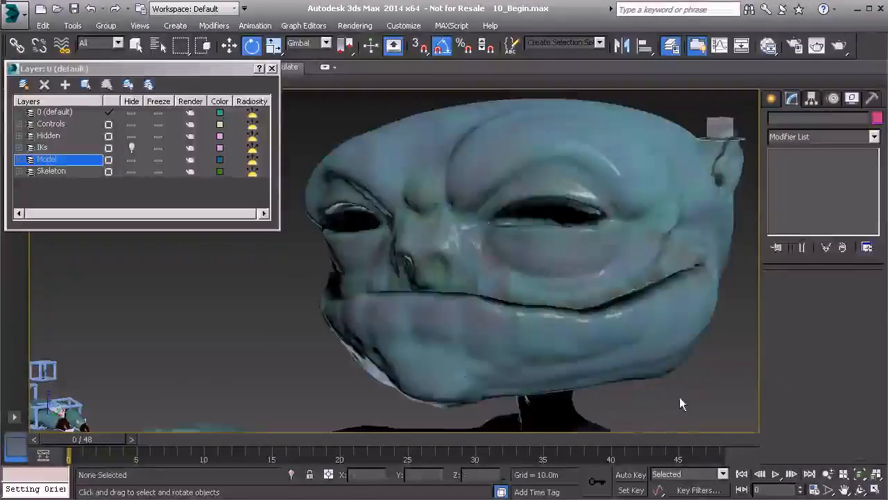
Step: Select the original imp_body mesh inside the rig and add a Morpher modifier to it
{"action": "middle_click_drag", "start_coordinate": [587, 361], "coordinate": [514, 354], "text": "alt"}
{"action": "scroll", "coordinate": [517, 319], "scroll_direction": "down", "scroll_amount": 4}
{"action": "middle_click_drag", "start_coordinate": [494, 317], "coordinate": [505, 297], "text": "alt"}
{"action": "left_click", "coordinate": [467, 297]}
{"action": "scroll", "coordinate": [503, 296], "scroll_direction": "down", "scroll_amount": 2}
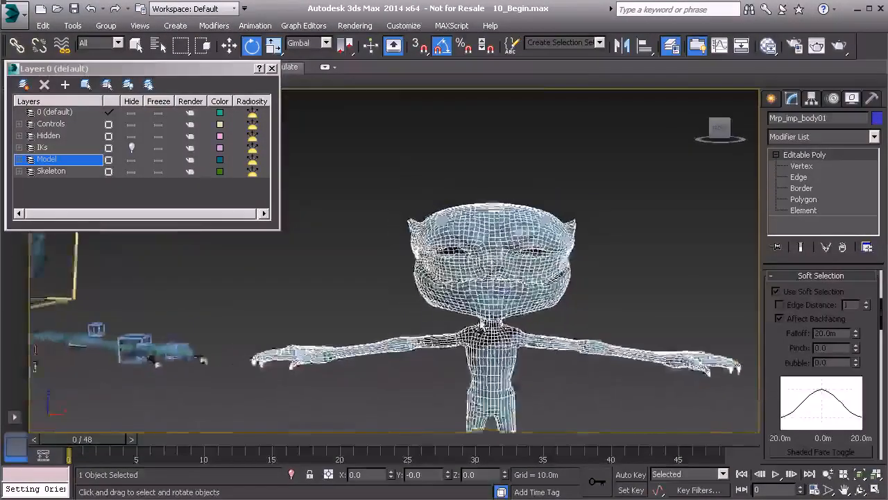
{"action": "middle_click_drag", "start_coordinate": [413, 300], "coordinate": [502, 291]}
{"action": "left_click", "coordinate": [436, 273]}
{"action": "middle_click_drag", "start_coordinate": [381, 277], "coordinate": [533, 276]}
{"action": "left_click", "coordinate": [416, 279]}
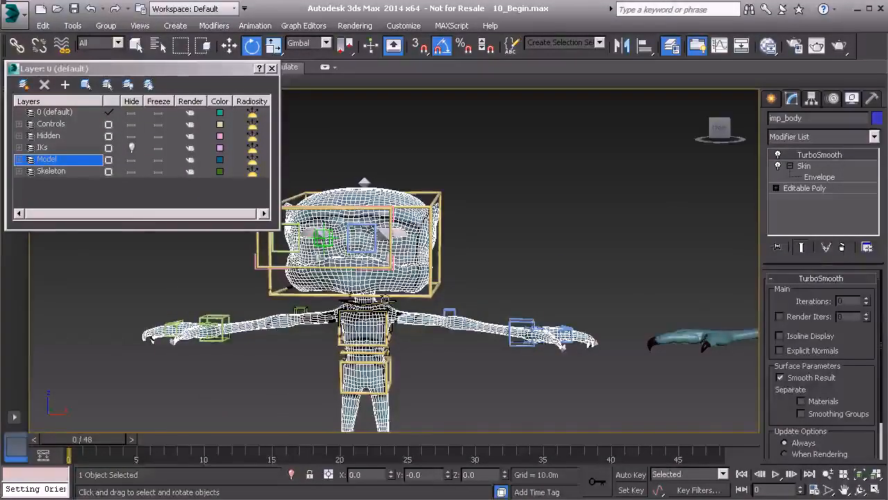
{"action": "left_click", "coordinate": [815, 137]}
{"action": "scroll", "coordinate": [819, 237], "scroll_direction": "down", "scroll_amount": 2}
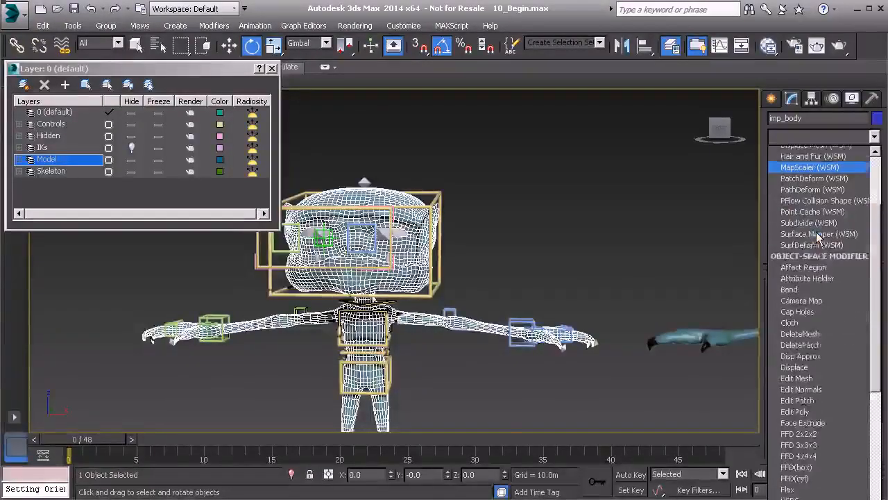
{"action": "scroll", "coordinate": [818, 238], "scroll_direction": "down", "scroll_amount": 12}
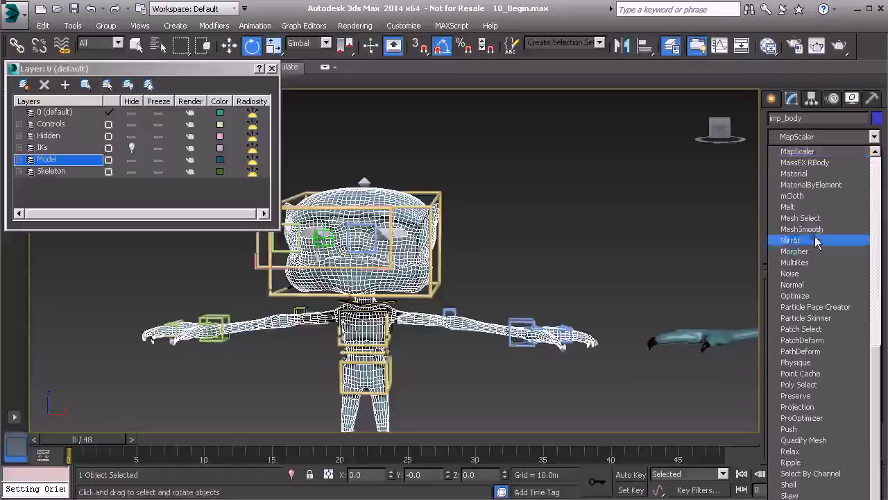
{"action": "left_click", "coordinate": [817, 251]}
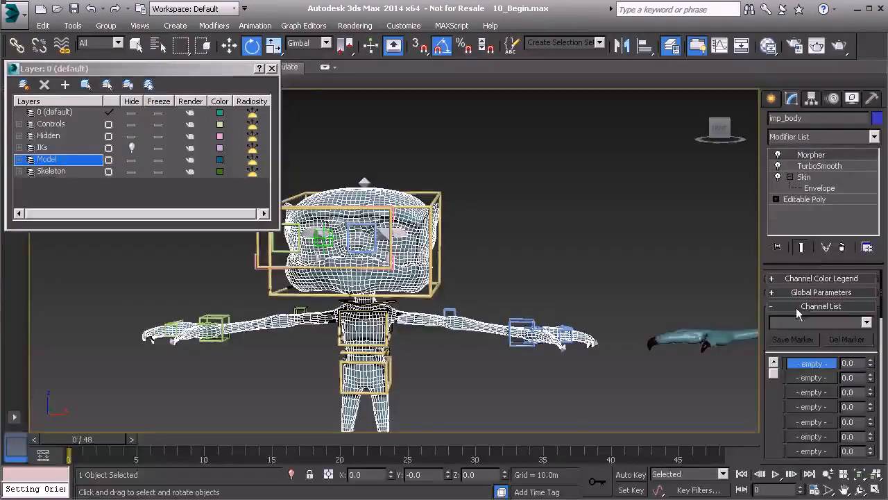
Step: Capture the current state of imp_body as a morph target in the first Morpher channel and name it Base
{"action": "scroll", "coordinate": [770, 326], "scroll_direction": "down", "scroll_amount": 4}
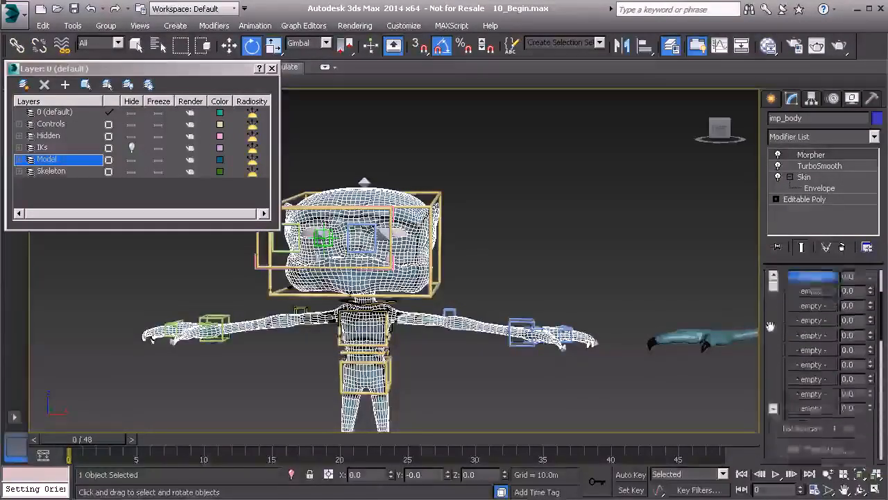
{"action": "left_click_drag", "start_coordinate": [770, 326], "coordinate": [770, 371]}
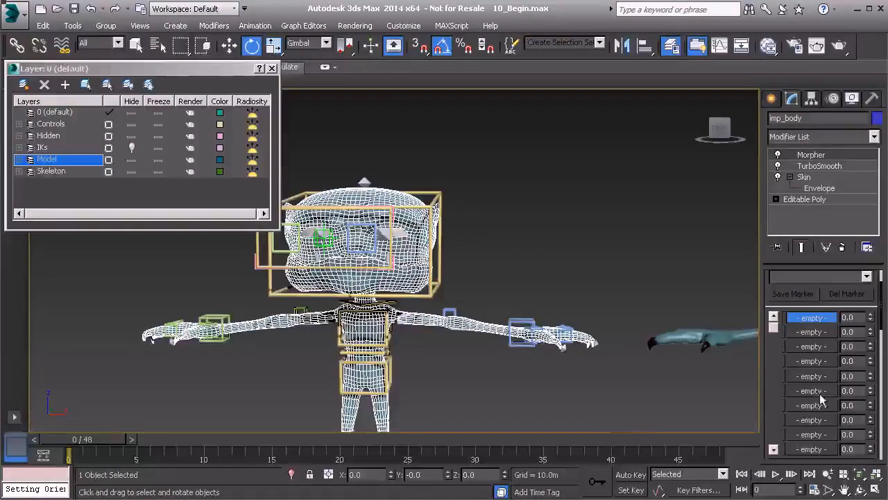
{"action": "left_click_drag", "start_coordinate": [764, 277], "coordinate": [766, 194]}
{"action": "left_click_drag", "start_coordinate": [767, 194], "coordinate": [767, 200]}
{"action": "left_click_drag", "start_coordinate": [776, 151], "coordinate": [779, 117]}
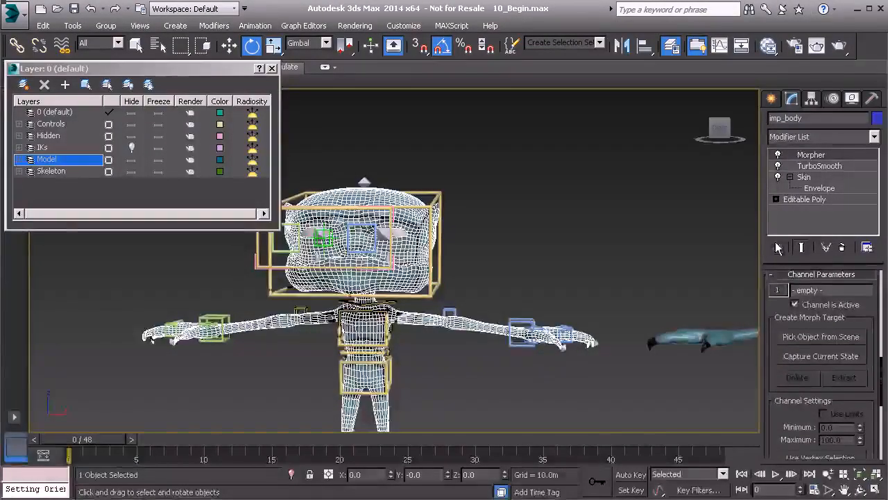
{"action": "left_click", "coordinate": [821, 357]}
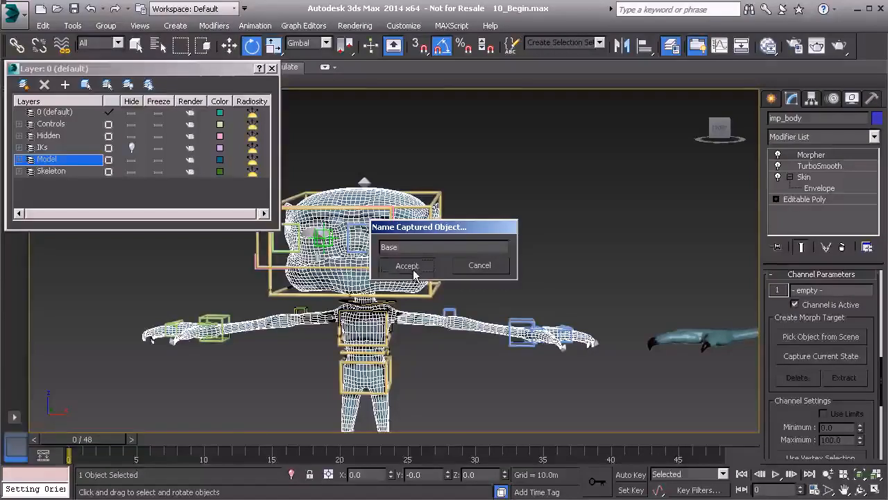
{"action": "left_click", "coordinate": [409, 266]}
Step: Assign the smiling copy Mrp_imp_body01 from the scene to the second Morpher channel
{"action": "scroll", "coordinate": [770, 329], "scroll_direction": "up", "scroll_amount": 8}
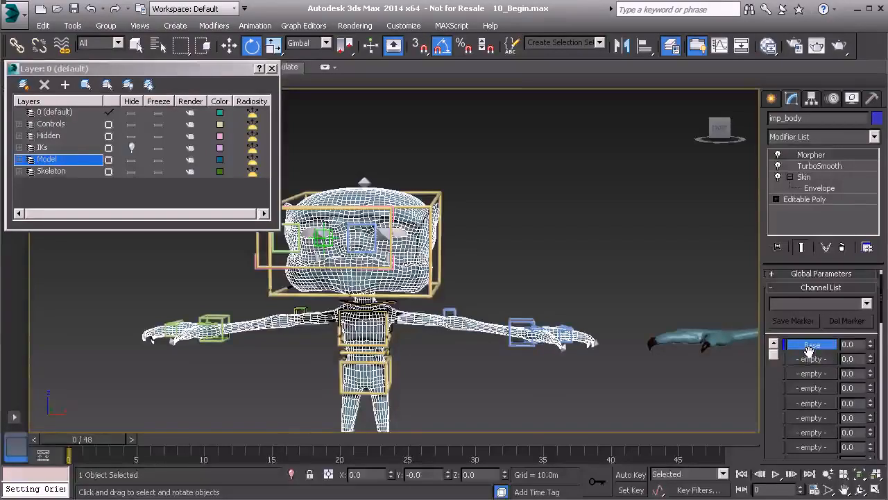
{"action": "middle_click_drag", "start_coordinate": [556, 303], "coordinate": [485, 297]}
{"action": "left_click", "coordinate": [815, 363]}
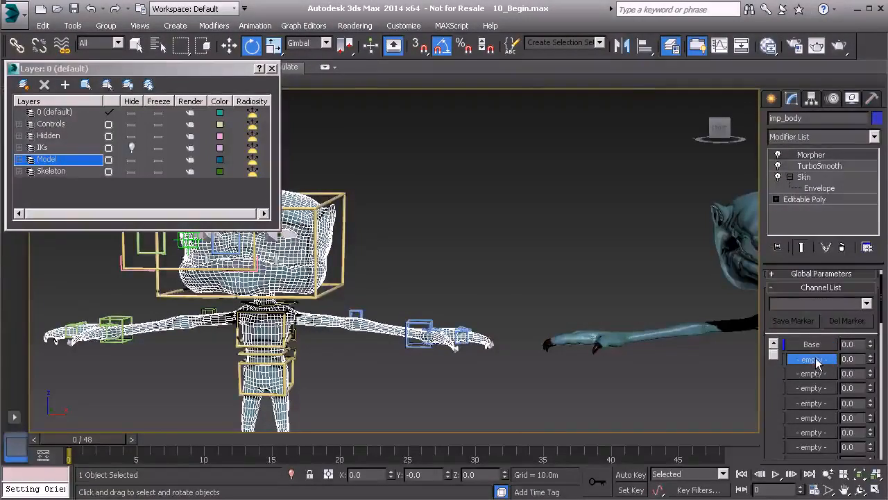
{"action": "left_click", "coordinate": [847, 365]}
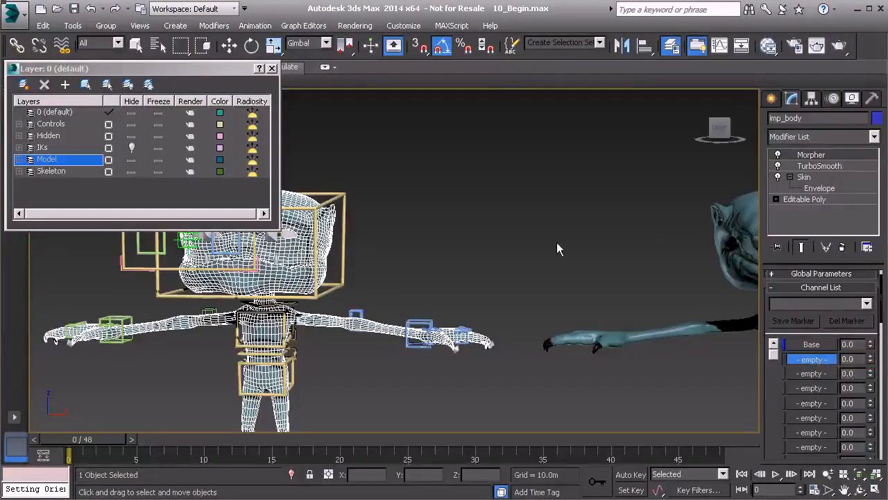
{"action": "key", "text": "i"}
{"action": "left_click", "coordinate": [616, 222]}
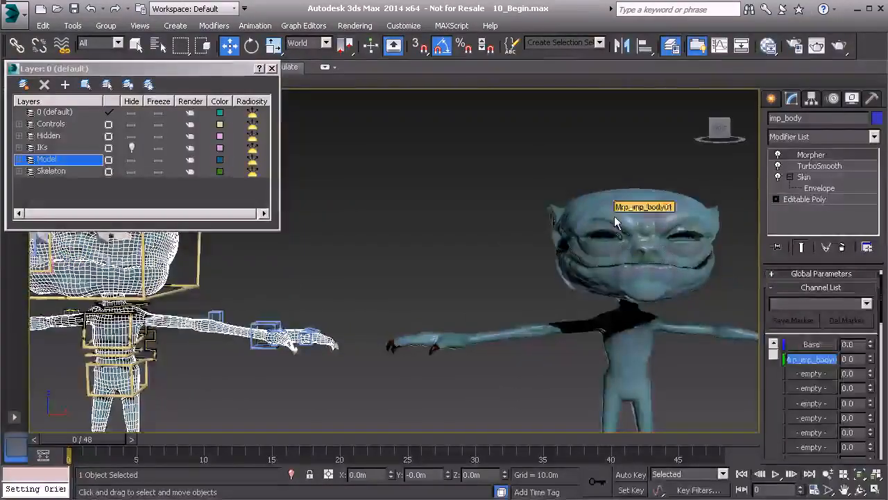
{"action": "middle_click_drag", "start_coordinate": [342, 288], "coordinate": [516, 289]}
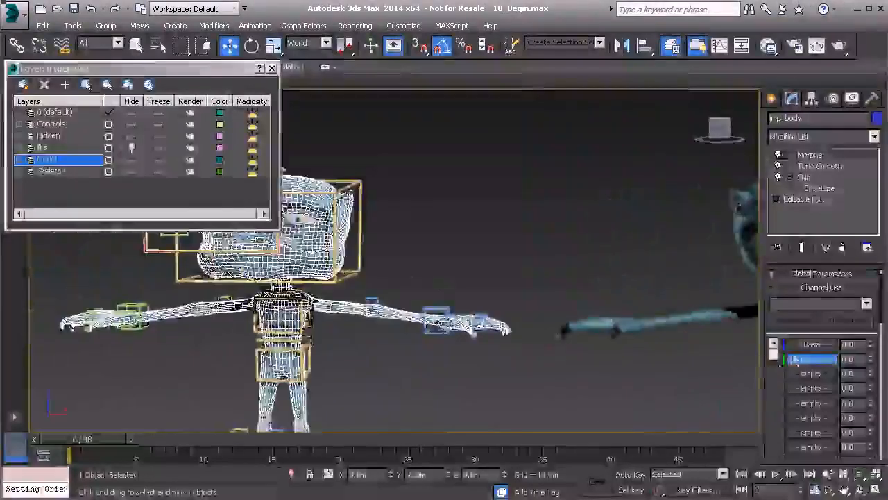
Step: Look up the meaning of the channel colour markers in the Morpher's Channel Color Legend
{"action": "left_click_drag", "start_coordinate": [766, 374], "coordinate": [773, 467]}
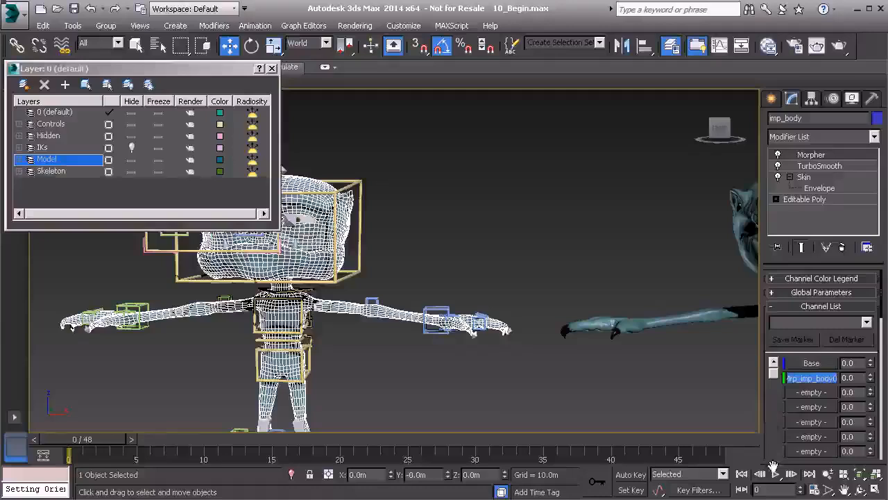
{"action": "left_click_drag", "start_coordinate": [801, 347], "coordinate": [802, 342]}
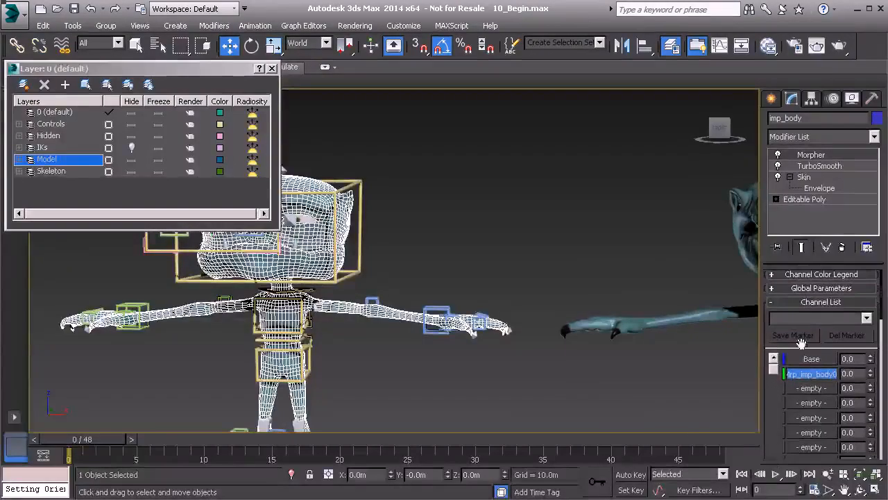
{"action": "left_click", "coordinate": [822, 275]}
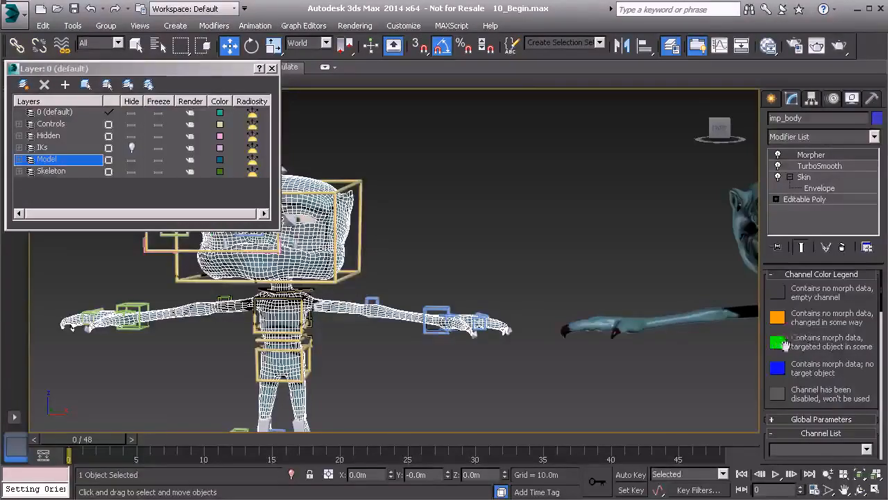
{"action": "left_click", "coordinate": [814, 274]}
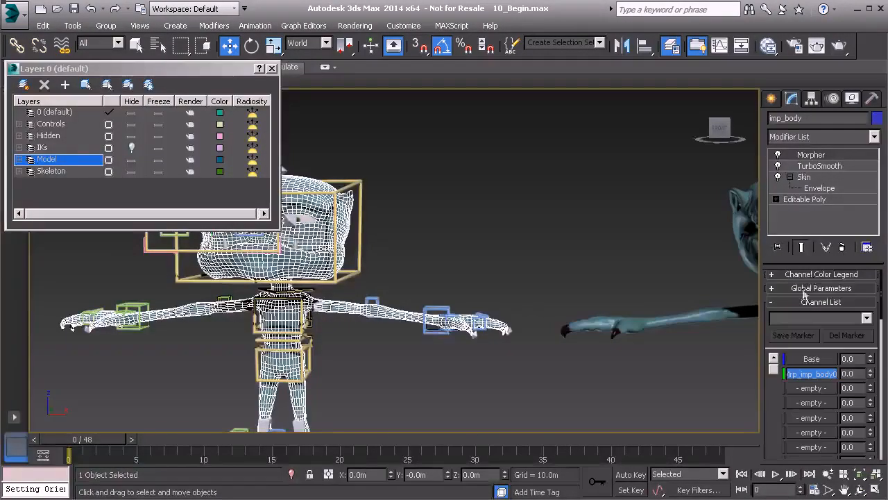
Step: Set the Mrp_imp_body01 morph channel to 100 and check the smile on the rigged head from the side
{"action": "left_click_drag", "start_coordinate": [768, 400], "coordinate": [768, 370]}
{"action": "middle_click_drag", "start_coordinate": [378, 318], "coordinate": [531, 339]}
{"action": "scroll", "coordinate": [531, 339], "scroll_direction": "up", "scroll_amount": 3}
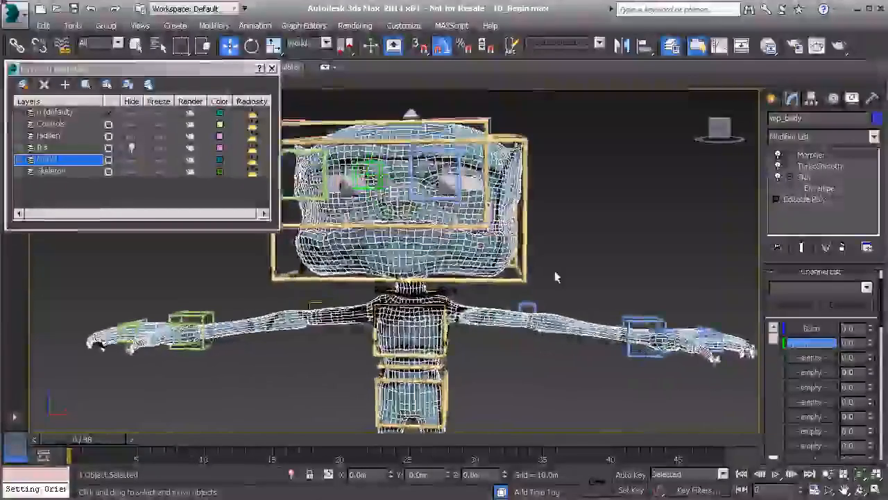
{"action": "left_click_drag", "start_coordinate": [870, 342], "coordinate": [810, 249]}
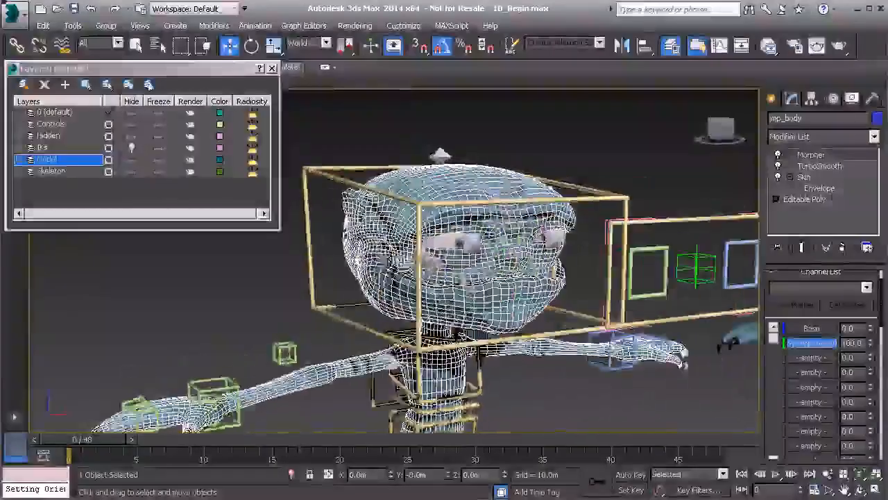
{"action": "middle_click_drag", "start_coordinate": [458, 274], "coordinate": [364, 243], "text": "alt"}
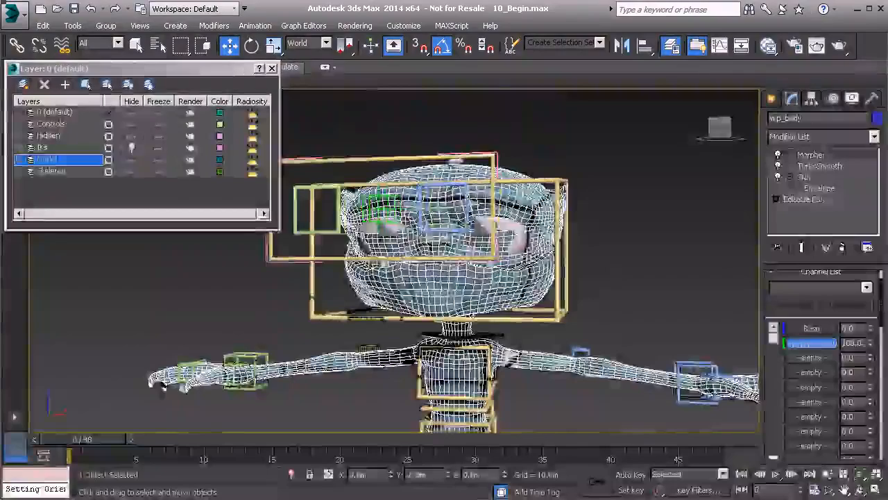
Step: Select the smiling copy Mrp_imp_body01 and enter vertex editing with its soft-selected mouth corners
{"action": "middle_click_drag", "start_coordinate": [659, 268], "coordinate": [476, 313]}
{"action": "scroll", "coordinate": [501, 340], "scroll_direction": "down", "scroll_amount": 2}
{"action": "middle_click_drag", "start_coordinate": [621, 291], "coordinate": [447, 323]}
{"action": "left_click", "coordinate": [620, 304]}
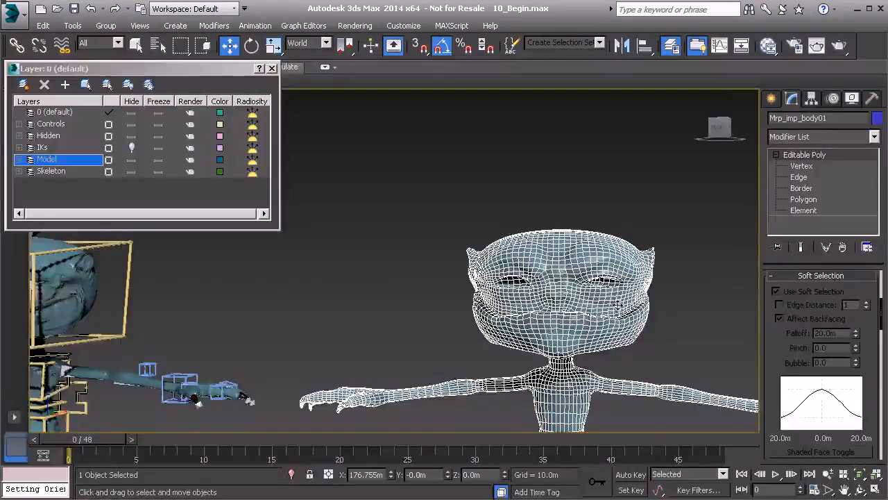
{"action": "mouse_move", "coordinate": [271, 328]}
{"action": "middle_mouse_down"}
{"action": "mouse_move", "coordinate": [360, 329]}
{"action": "mouse_move", "coordinate": [269, 320]}
{"action": "middle_mouse_up"}
{"action": "left_click", "coordinate": [810, 167]}
{"action": "middle_click_drag", "start_coordinate": [561, 261], "coordinate": [260, 277]}
{"action": "scroll", "coordinate": [466, 275], "scroll_direction": "up", "scroll_amount": 5}
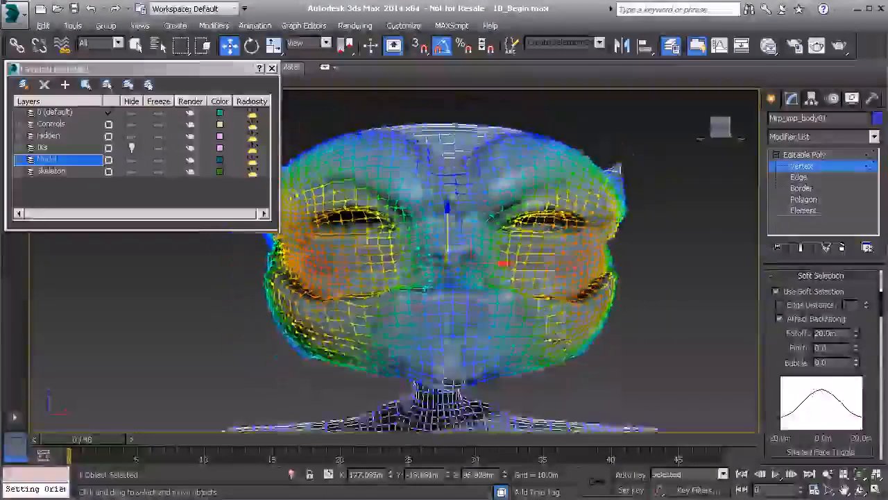
Step: Reduce the soft selection falloff around the copy's mouth-corner vertices to 10.6 m
{"action": "scroll", "coordinate": [371, 311], "scroll_direction": "down", "scroll_amount": 3}
{"action": "middle_click_drag", "start_coordinate": [371, 312], "coordinate": [617, 315]}
{"action": "mouse_move", "coordinate": [146, 308]}
{"action": "middle_mouse_down"}
{"action": "mouse_move", "coordinate": [438, 310]}
{"action": "mouse_move", "coordinate": [529, 323]}
{"action": "middle_mouse_up"}
{"action": "middle_click_drag", "start_coordinate": [504, 276], "coordinate": [207, 272]}
{"action": "middle_click_drag", "start_coordinate": [432, 280], "coordinate": [398, 274]}
{"action": "left_click", "coordinate": [855, 336]}
{"action": "left_click_drag", "start_coordinate": [856, 333], "coordinate": [853, 362]}
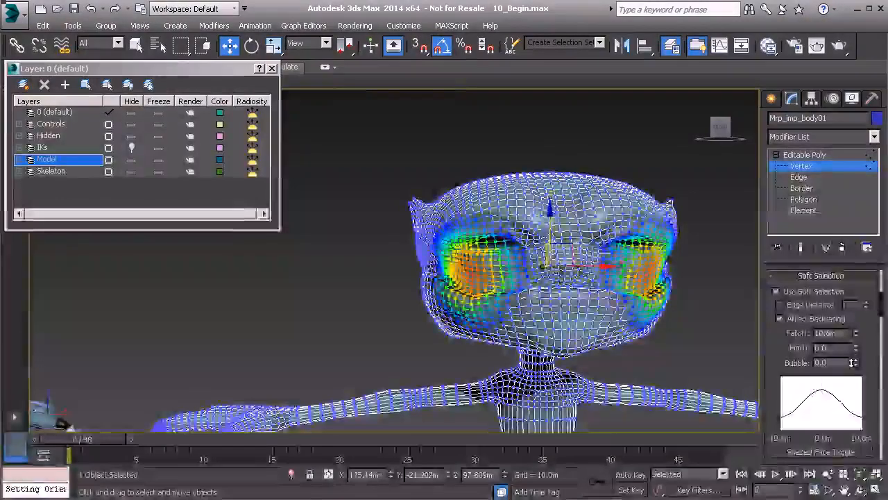
Step: Widen the copy's smile slightly by scaling the soft-selected mouth-corner vertices sideways, and leave vertex editing
{"action": "middle_click_drag", "start_coordinate": [398, 293], "coordinate": [493, 294]}
{"action": "key", "text": "r"}
{"action": "scroll", "coordinate": [450, 287], "scroll_direction": "down", "scroll_amount": 3}
{"action": "left_click_drag", "start_coordinate": [677, 286], "coordinate": [690, 285]}
{"action": "middle_click_drag", "start_coordinate": [381, 303], "coordinate": [520, 301]}
{"action": "middle_click_drag", "start_coordinate": [433, 308], "coordinate": [451, 308]}
{"action": "scroll", "coordinate": [440, 338], "scroll_direction": "up", "scroll_amount": 4}
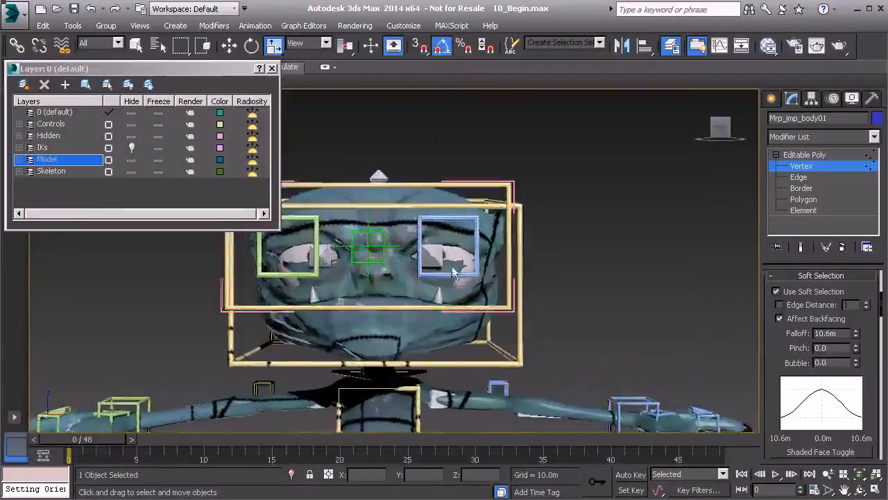
{"action": "left_click", "coordinate": [805, 166]}
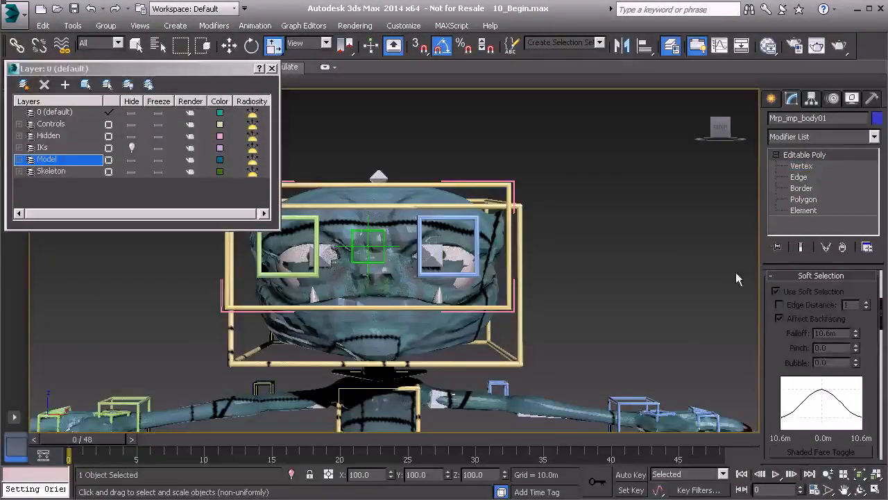
Step: Select the original imp_body and turn on automatic reloading of targets in its Morpher modifier
{"action": "left_click", "coordinate": [470, 316]}
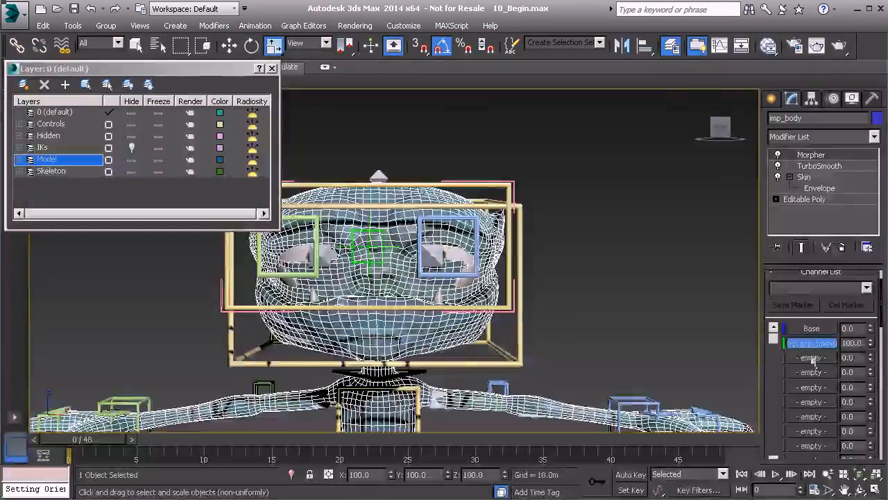
{"action": "left_click_drag", "start_coordinate": [870, 343], "coordinate": [870, 295]}
{"action": "left_click_drag", "start_coordinate": [766, 416], "coordinate": [774, 256]}
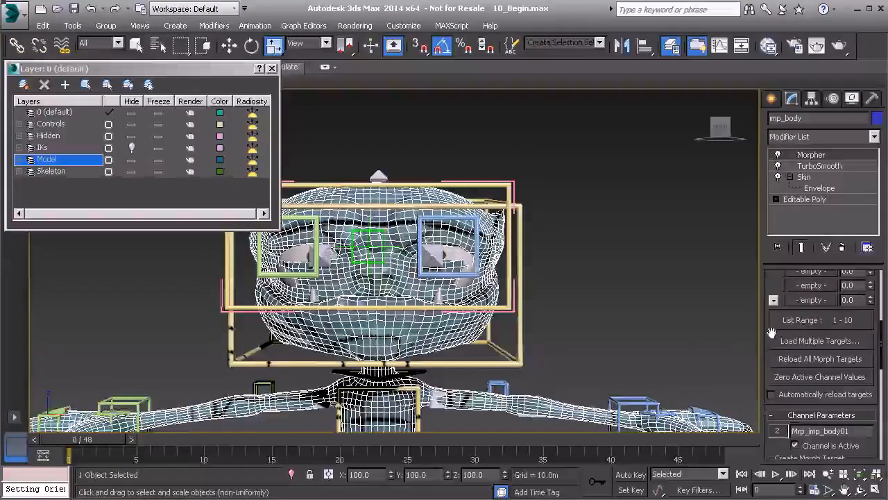
{"action": "left_click", "coordinate": [798, 396]}
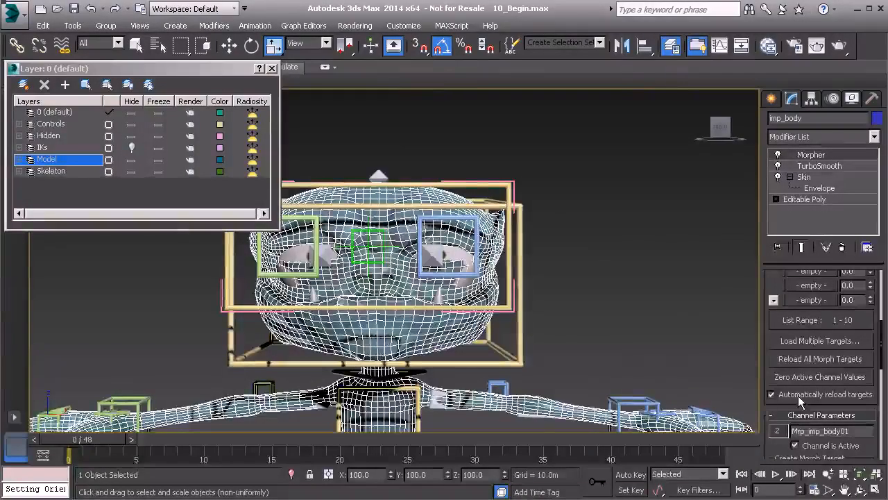
{"action": "middle_click_drag", "start_coordinate": [680, 326], "coordinate": [528, 338]}
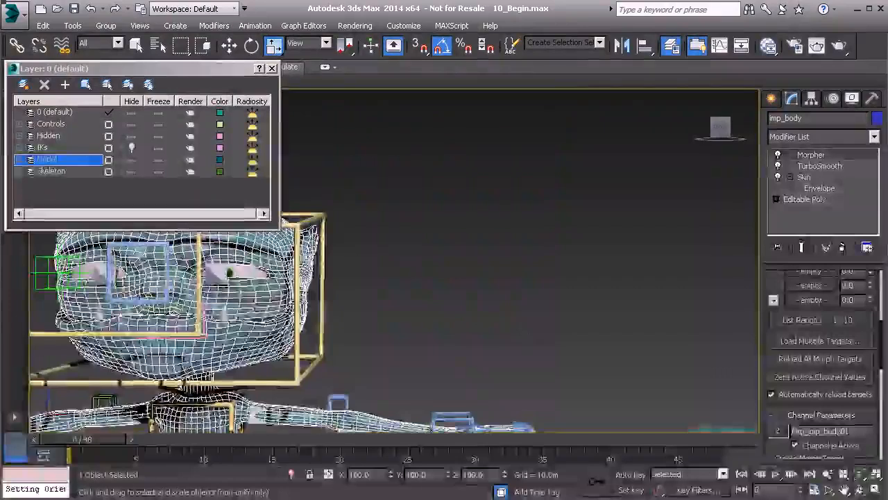
{"action": "middle_click_drag", "start_coordinate": [247, 305], "coordinate": [591, 306]}
Step: Set the Mrp_imp_body01 morph channel to 0
{"action": "left_click_drag", "start_coordinate": [766, 316], "coordinate": [771, 496]}
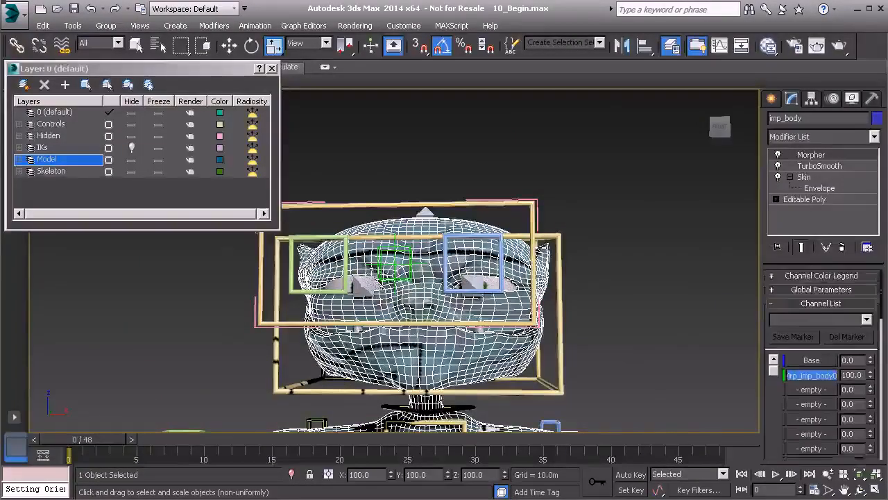
{"action": "middle_click_drag", "start_coordinate": [601, 380], "coordinate": [597, 368]}
{"action": "scroll", "coordinate": [596, 369], "scroll_direction": "up", "scroll_amount": 3}
{"action": "scroll", "coordinate": [597, 368], "scroll_direction": "up", "scroll_amount": 1}
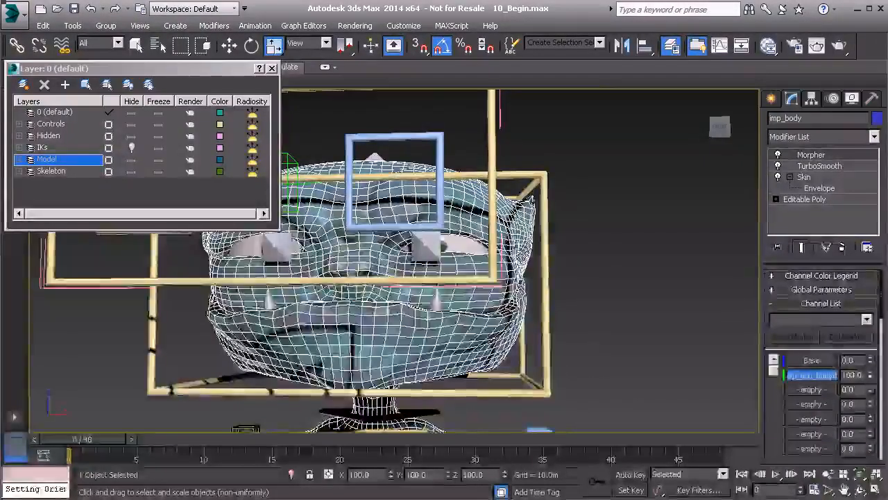
{"action": "left_click_drag", "start_coordinate": [871, 376], "coordinate": [847, 459]}
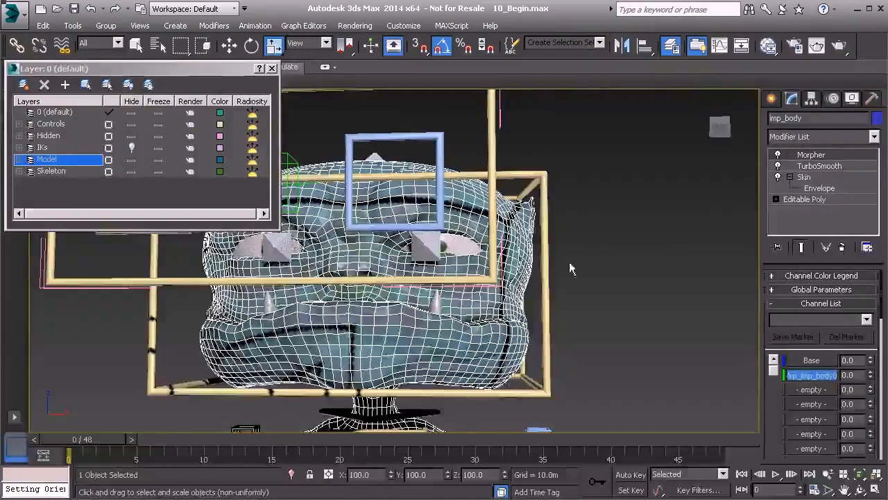
Step: Raise the rig's left arm by moving the Anim_L_Arm01 control up and slightly inward
{"action": "scroll", "coordinate": [581, 374], "scroll_direction": "down", "scroll_amount": 5}
{"action": "middle_click_drag", "start_coordinate": [611, 257], "coordinate": [352, 282]}
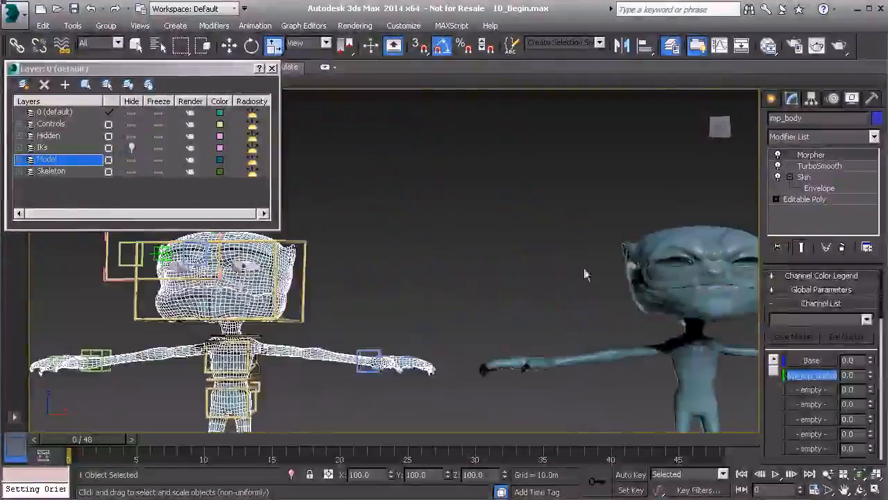
{"action": "middle_click_drag", "start_coordinate": [443, 286], "coordinate": [575, 259]}
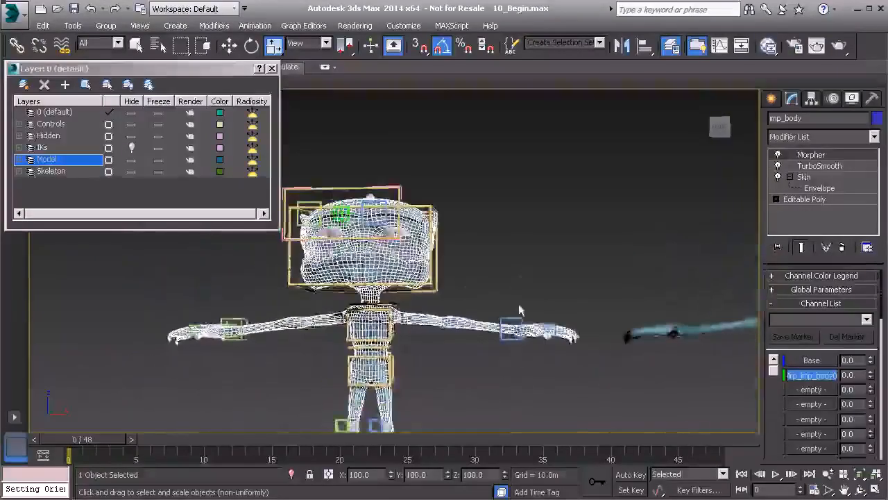
{"action": "left_click", "coordinate": [517, 324]}
{"action": "key", "text": "e"}
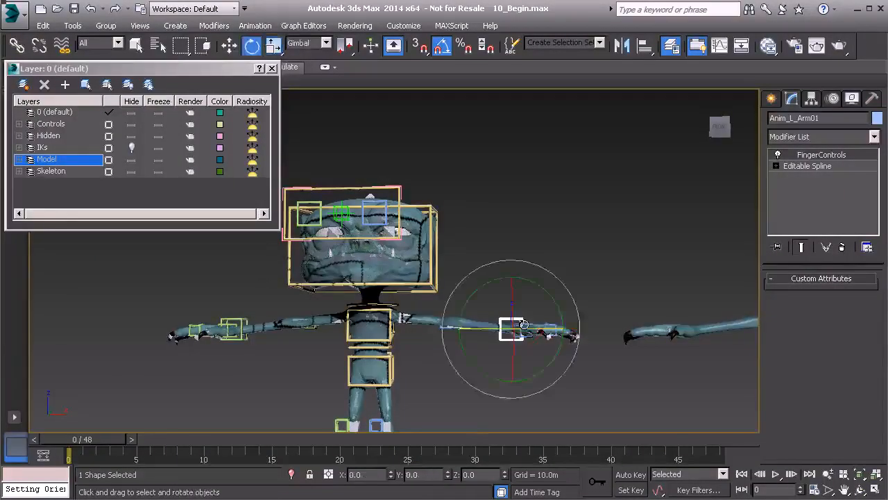
{"action": "key", "text": "w"}
{"action": "left_click_drag", "start_coordinate": [517, 325], "coordinate": [497, 279]}
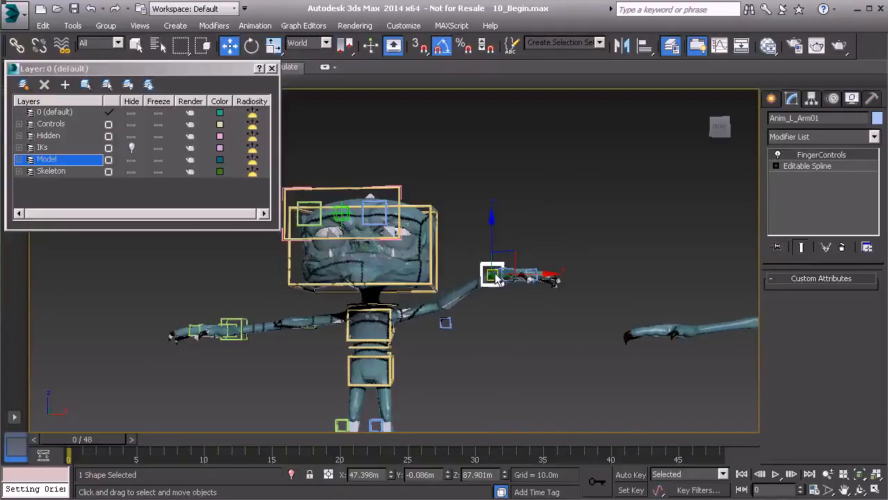
Step: Set imp_body's Mrp_imp_body01 morph channel to 100 and reorder the modifier stack with Morpher between Skin and Editable Poly
{"action": "left_click", "coordinate": [402, 275]}
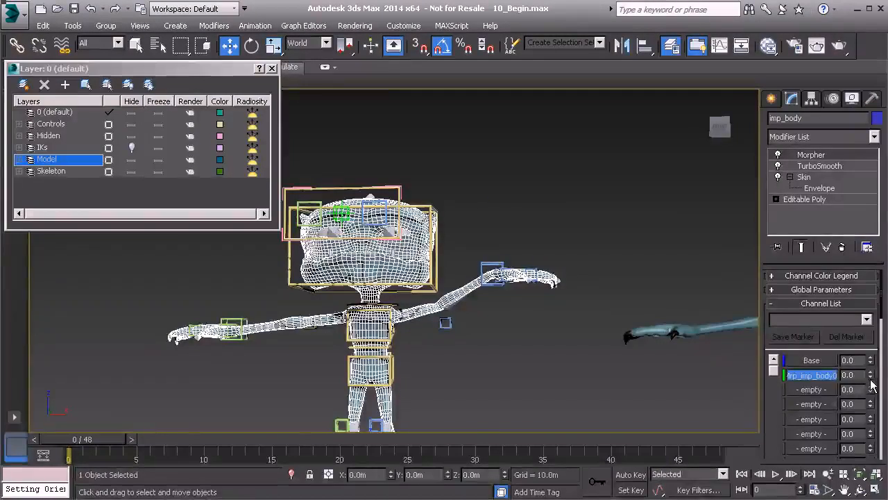
{"action": "left_click_drag", "start_coordinate": [871, 376], "coordinate": [844, 198]}
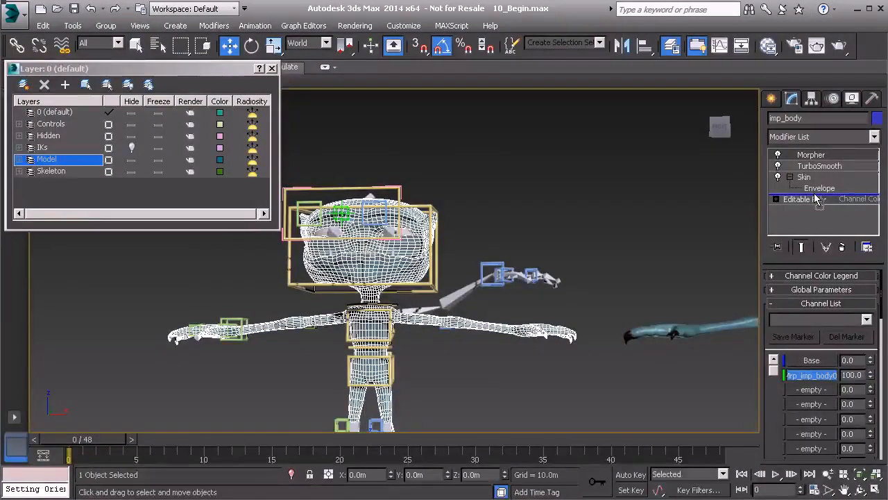
{"action": "left_click_drag", "start_coordinate": [818, 199], "coordinate": [818, 199]}
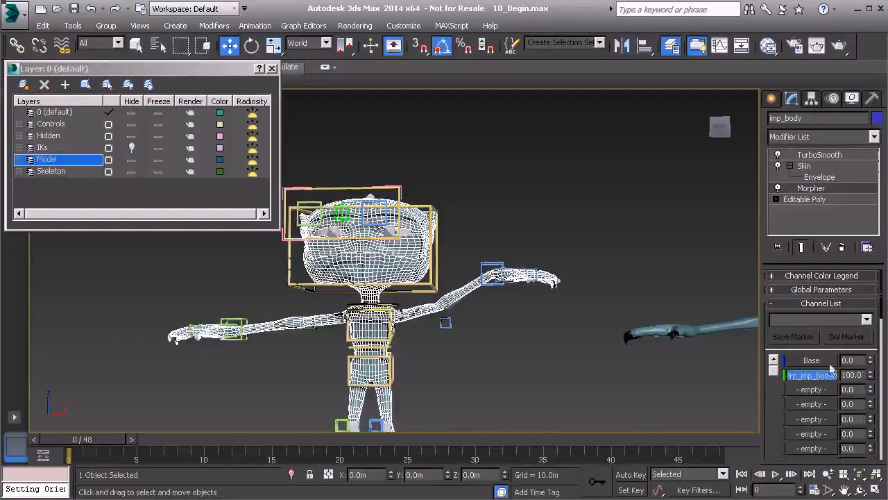
{"action": "left_click_drag", "start_coordinate": [871, 387], "coordinate": [871, 486]}
{"action": "left_click_drag", "start_coordinate": [841, 161], "coordinate": [854, 222]}
Step: Test the left arm control Anim_L_Arm01 with a small downward move, and reset it with Transform To Zero
{"action": "mouse_move", "coordinate": [529, 299]}
{"action": "middle_mouse_down"}
{"action": "mouse_move", "coordinate": [557, 303]}
{"action": "mouse_move", "coordinate": [541, 312]}
{"action": "middle_mouse_up"}
{"action": "left_click", "coordinate": [525, 281]}
{"action": "left_click_drag", "start_coordinate": [537, 292], "coordinate": [536, 321]}
{"action": "right_click", "coordinate": [550, 226]}
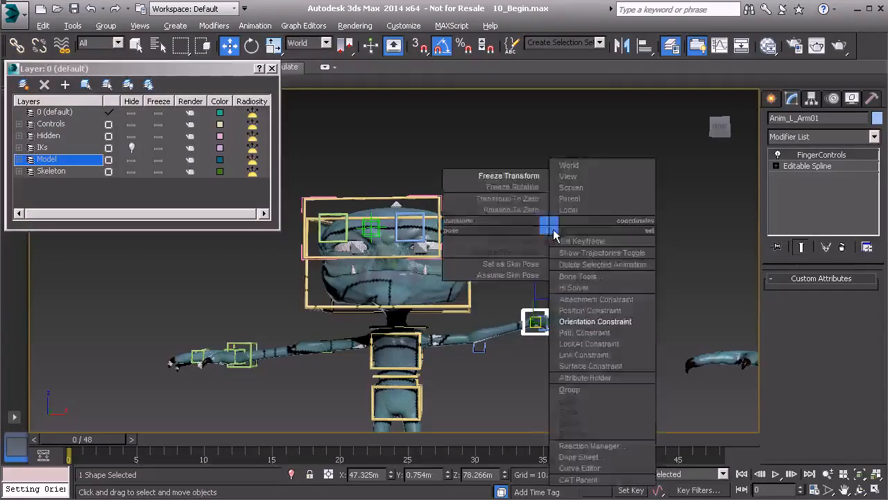
{"action": "left_click", "coordinate": [517, 201]}
{"action": "middle_click_drag", "start_coordinate": [521, 291], "coordinate": [569, 310], "text": "alt"}
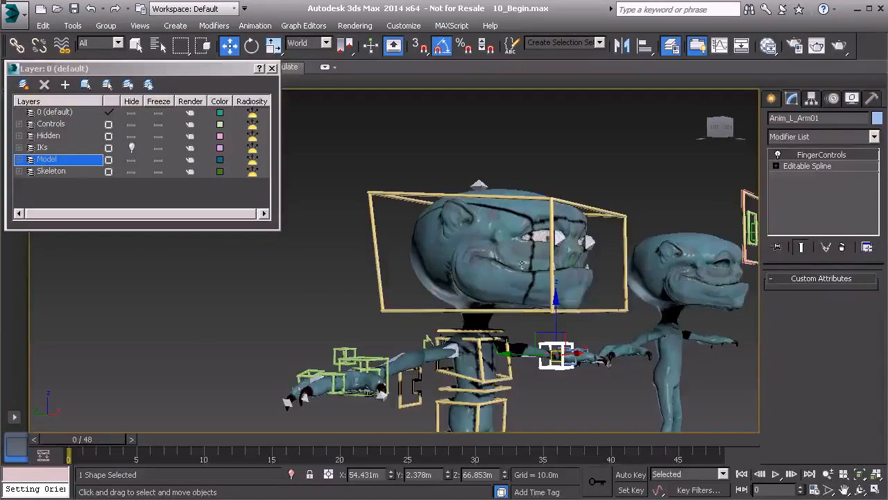
{"action": "middle_click_drag", "start_coordinate": [529, 283], "coordinate": [404, 299], "text": "alt"}
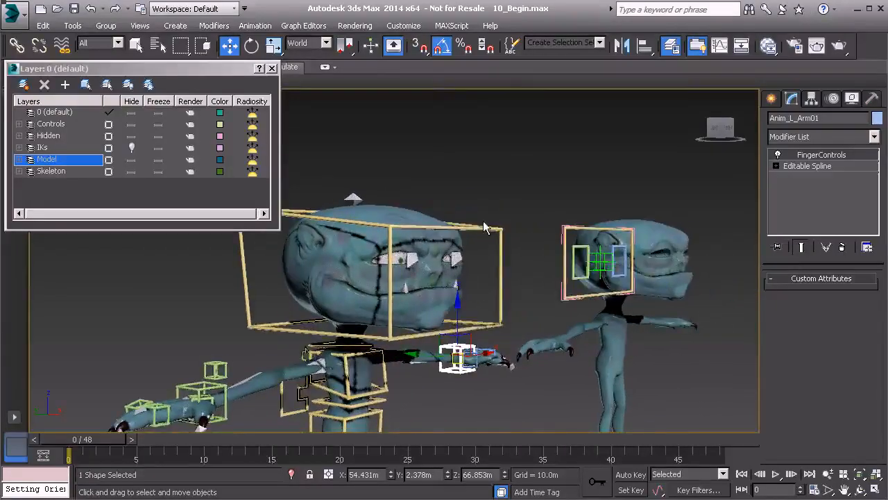